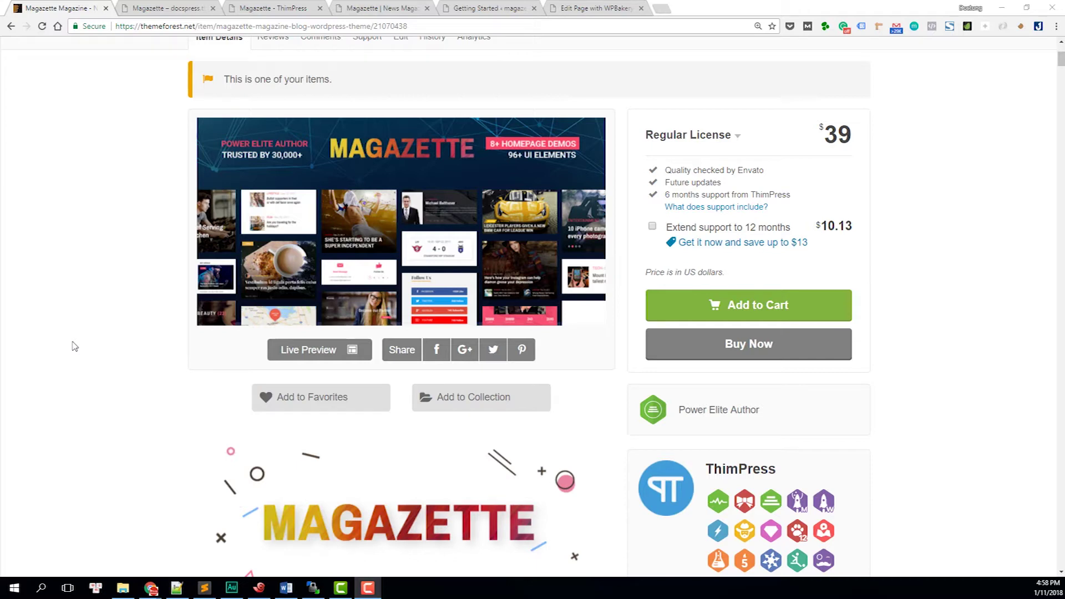
# Scroll through the Magazette theme item page, then return to its top.
pyautogui.scroll(-3, 100, 322)
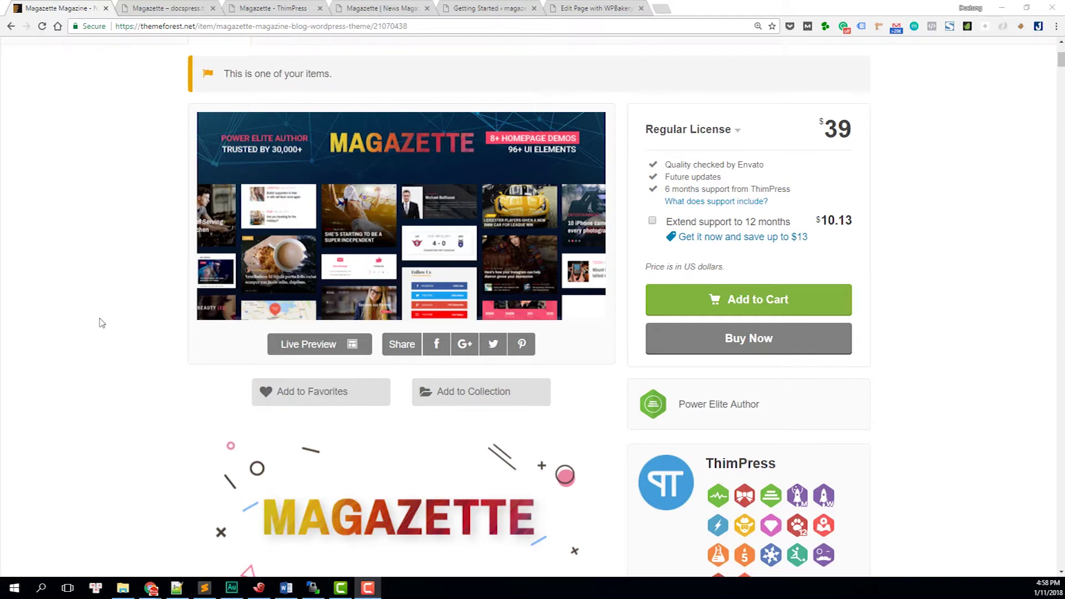
pyautogui.scroll(-3, 113, 327)
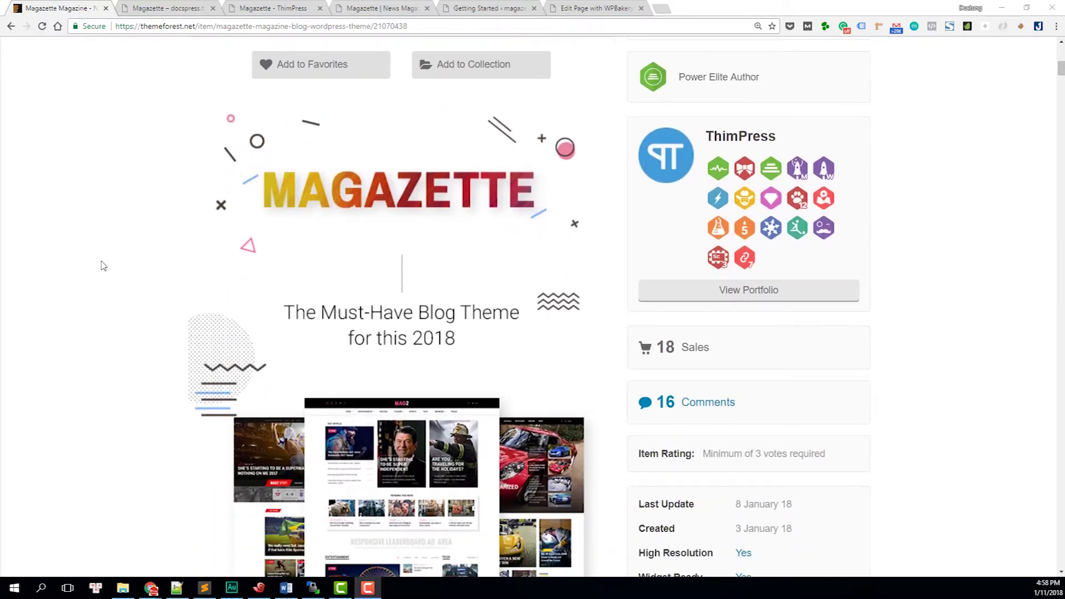
pyautogui.scroll(-2, 99, 293)
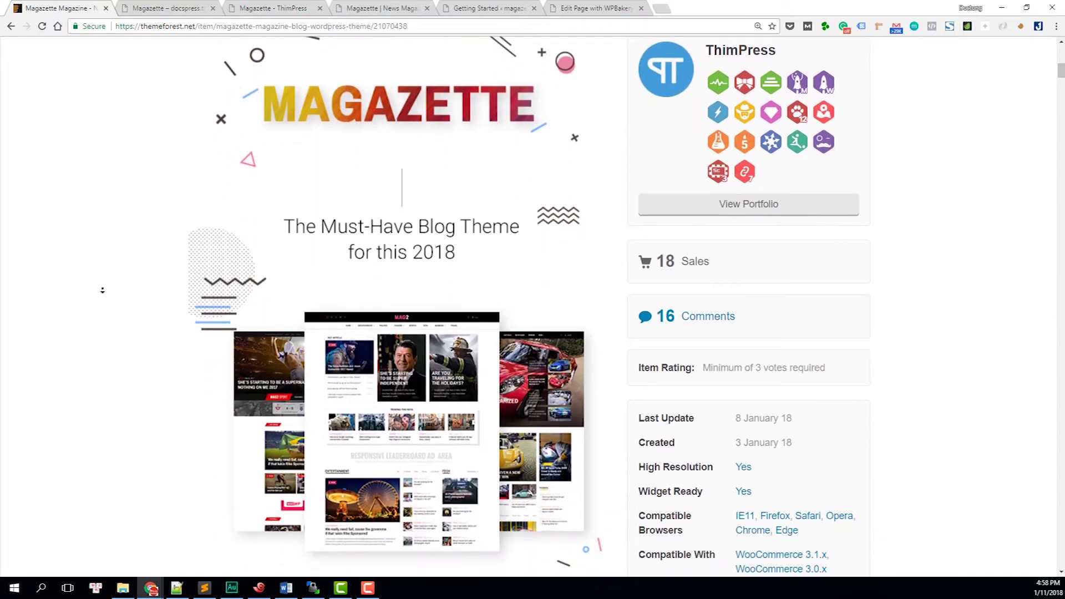
pyautogui.scroll(-3, 102, 290)
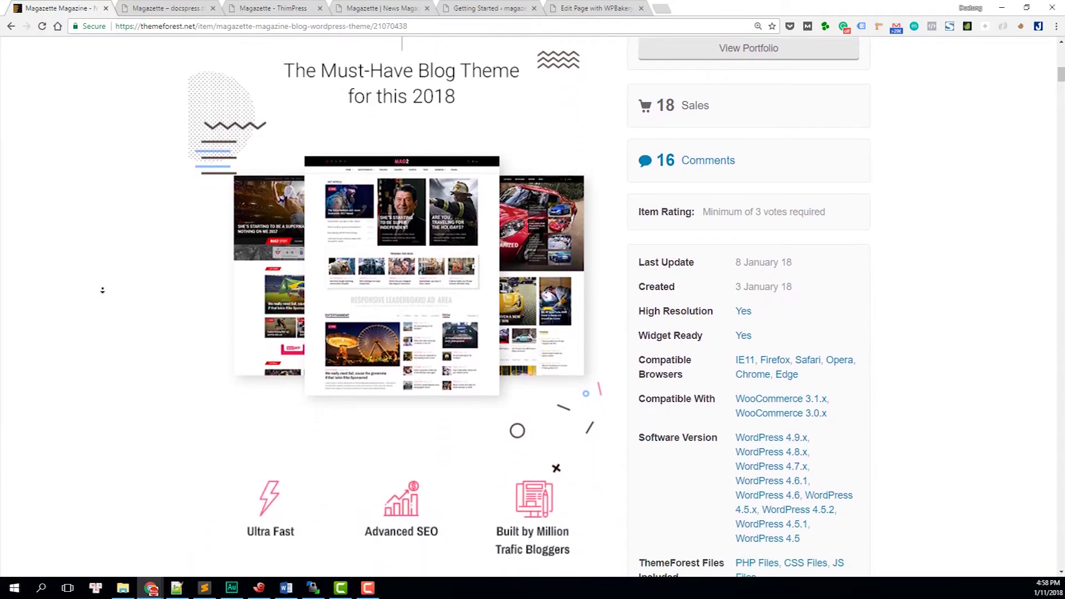
pyautogui.scroll(-1, 103, 289)
pyautogui.scroll(-1, 104, 278)
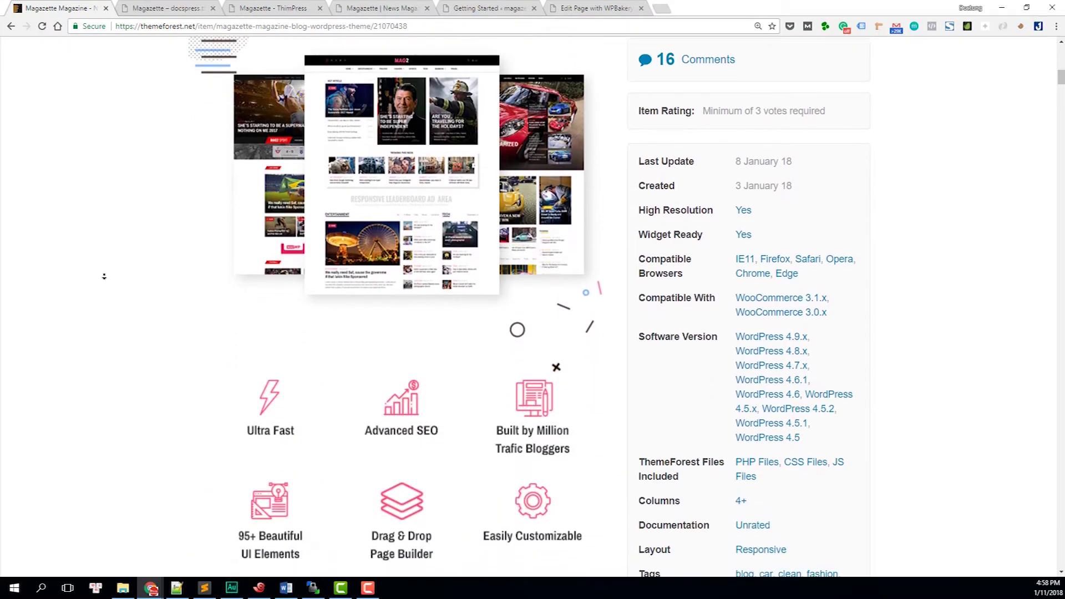
pyautogui.scroll(-1, 104, 277)
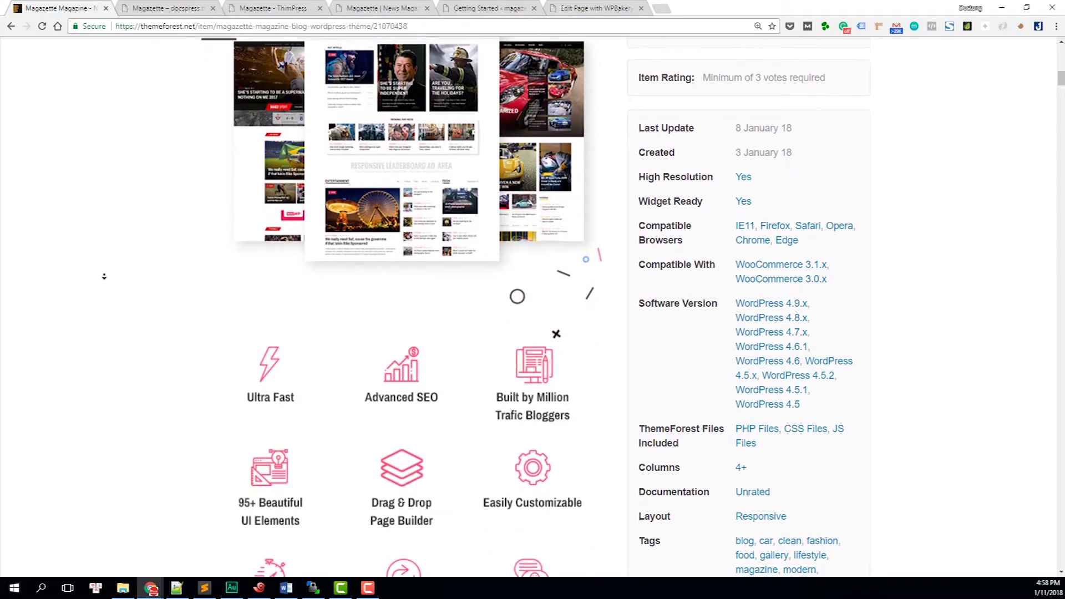
pyautogui.scroll(-1, 103, 276)
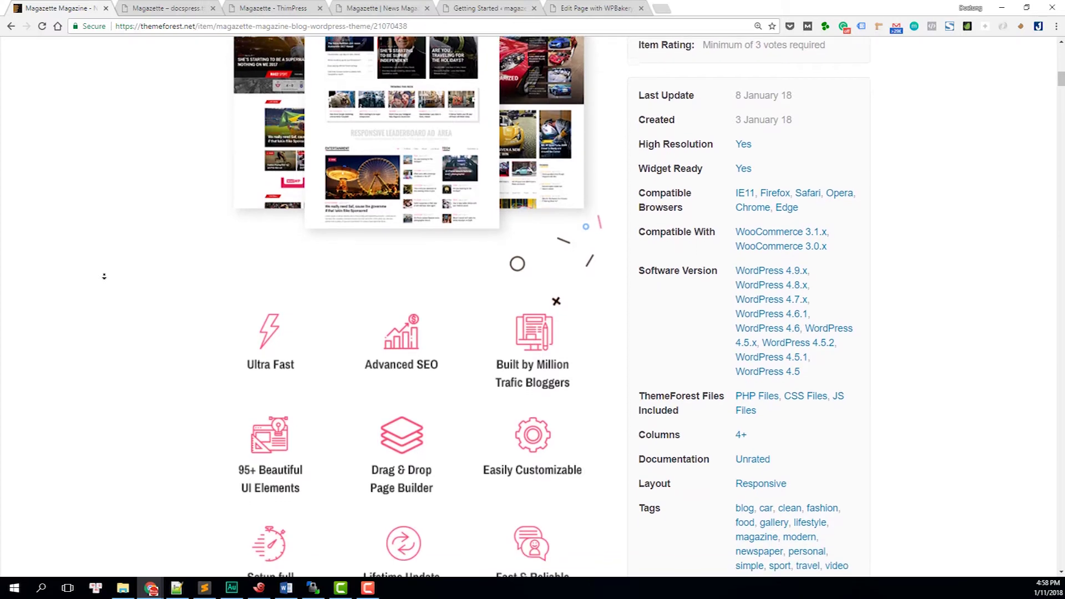
pyautogui.scroll(-2, 103, 276)
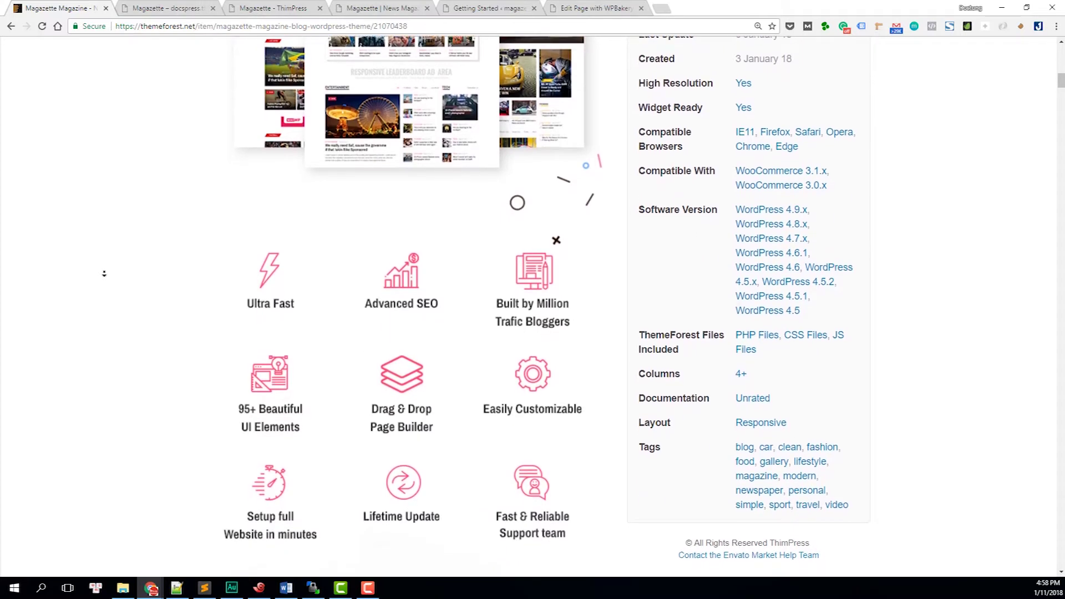
pyautogui.scroll(-1, 103, 274)
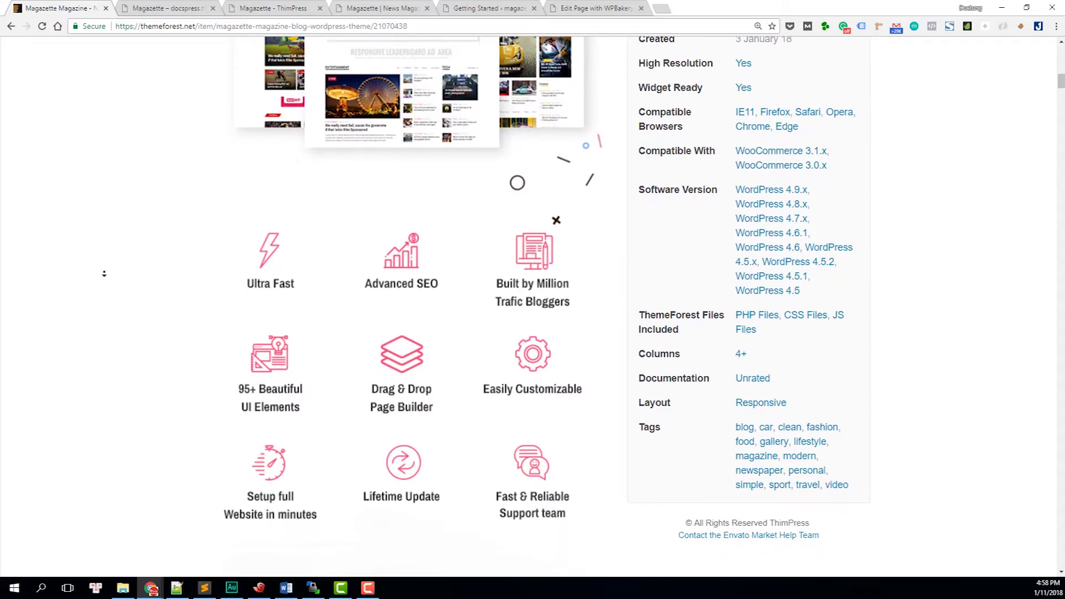
pyautogui.scroll(-1, 104, 274)
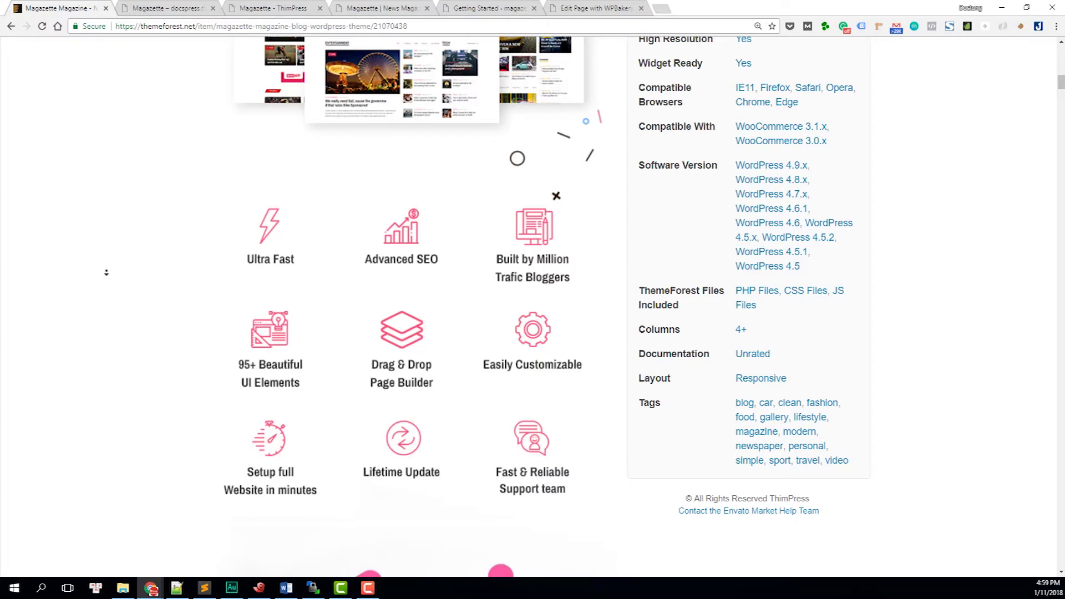
pyautogui.hotkey('alt', 'Left')
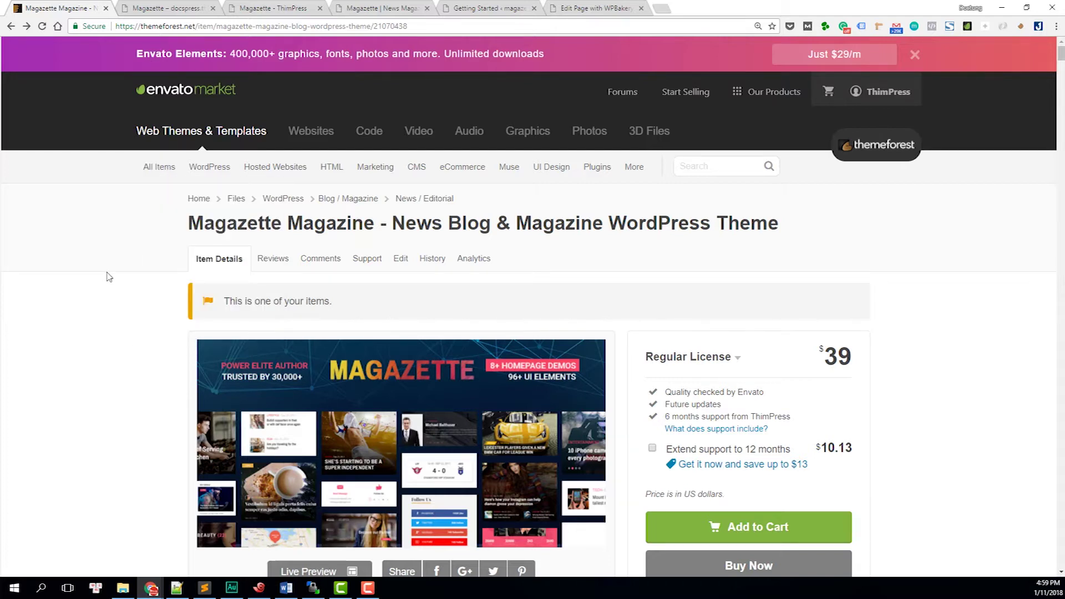
# Scroll the Magazette demo preview grid down to the Lifestyle Blog and Travel Blog demos.
pyautogui.hotkey('ctrl', '4')
pyautogui.scroll(-3, 258, 282)
pyautogui.scroll(-9, 256, 277)
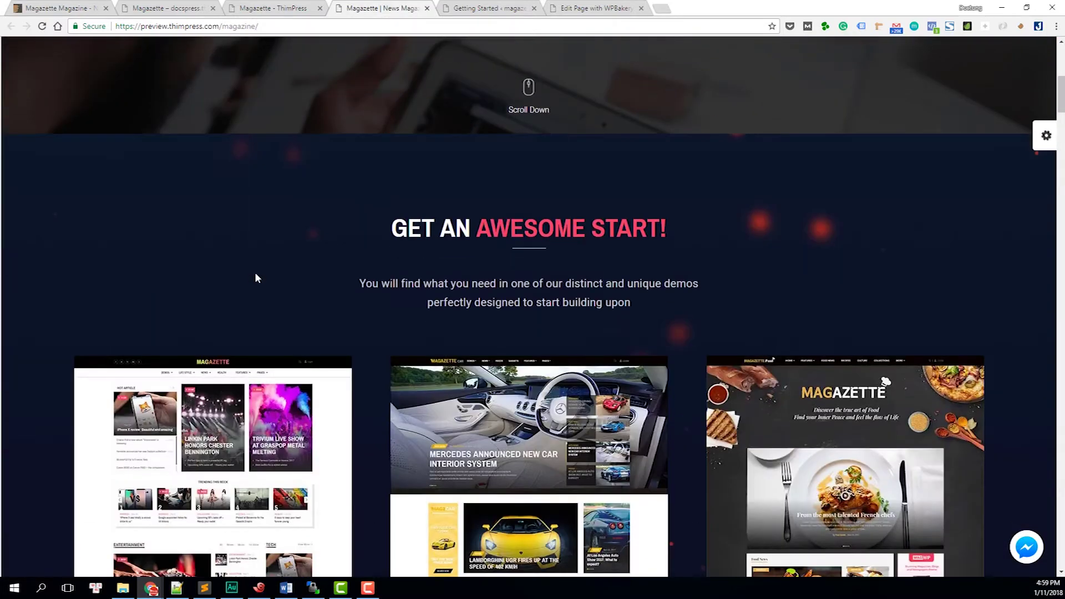
pyautogui.scroll(-4, 444, 278)
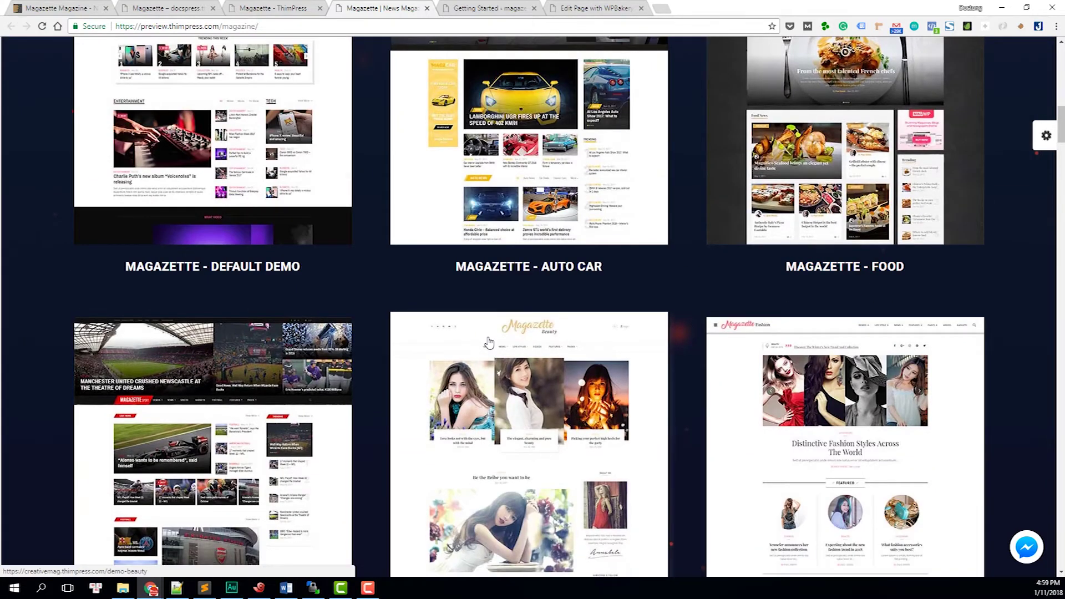
pyautogui.scroll(4, 488, 342)
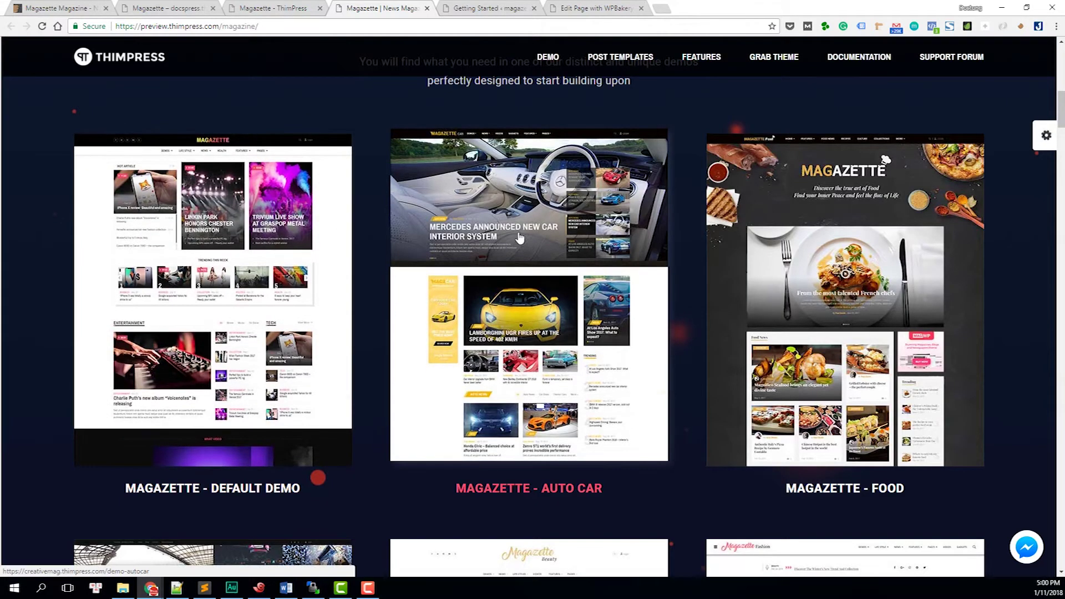
pyautogui.scroll(-1, 758, 324)
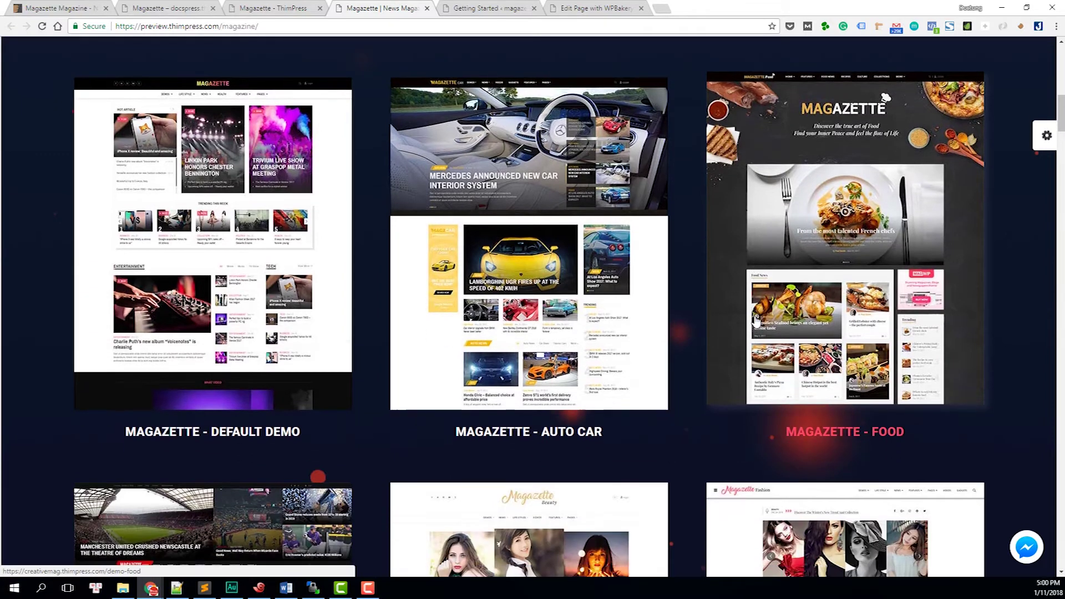
pyautogui.scroll(-7, 756, 322)
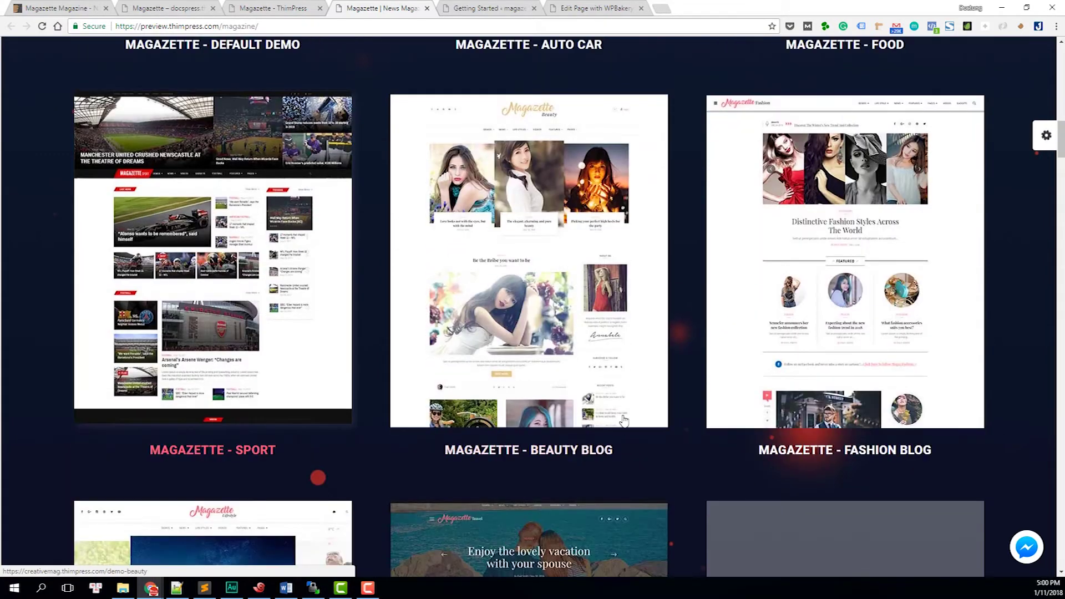
pyautogui.scroll(-1, 578, 366)
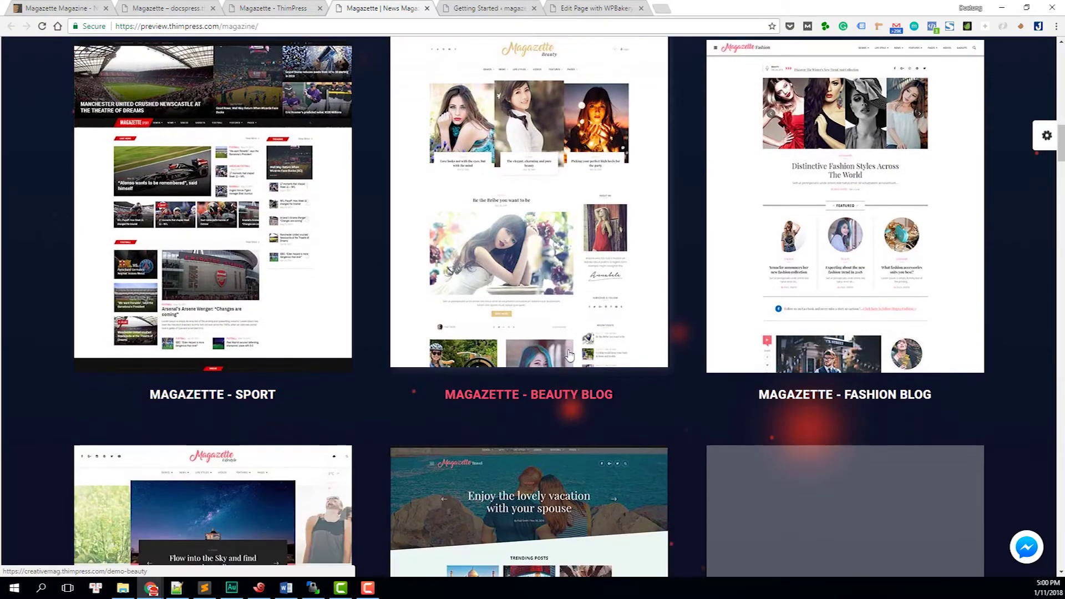
pyautogui.scroll(-5, 570, 355)
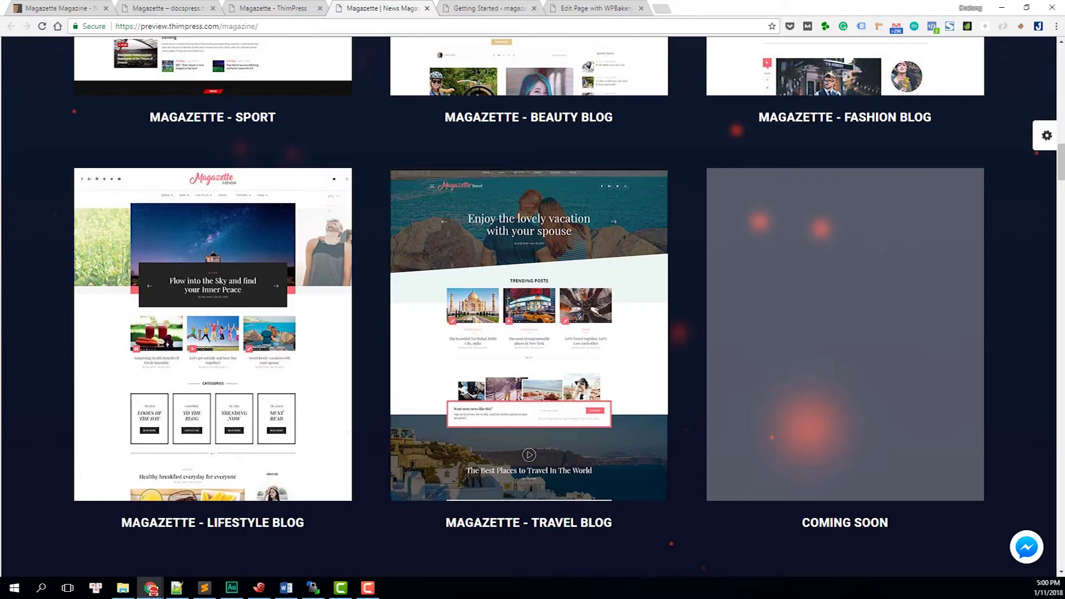
pyautogui.scroll(-1, 302, 405)
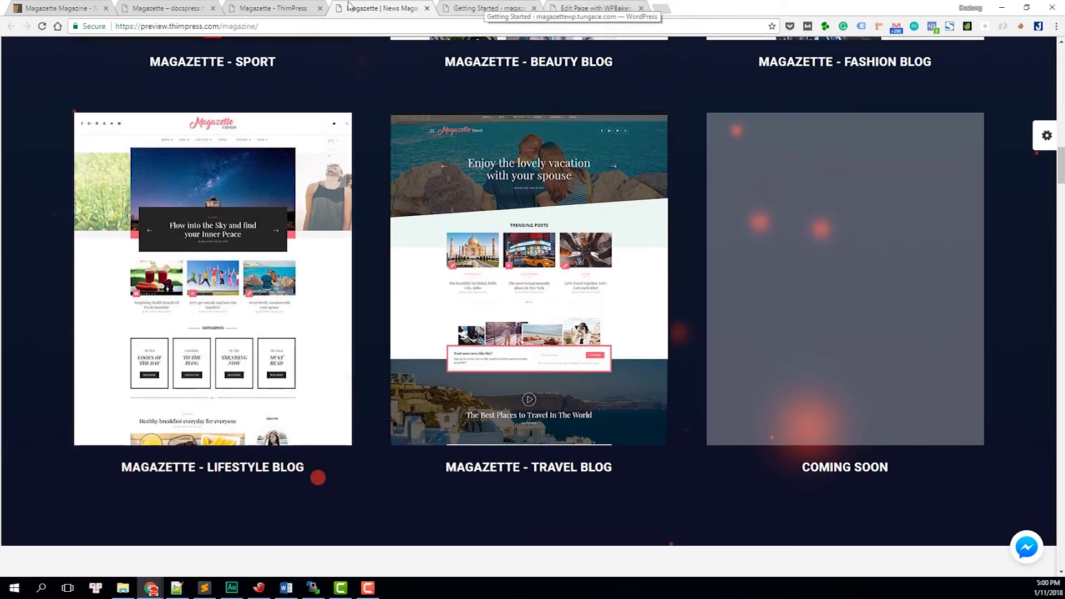
# Open the Lifestyle Blog demo, scroll to its Healthy breakfast post, then move to the Food site.
pyautogui.click(300, 301)
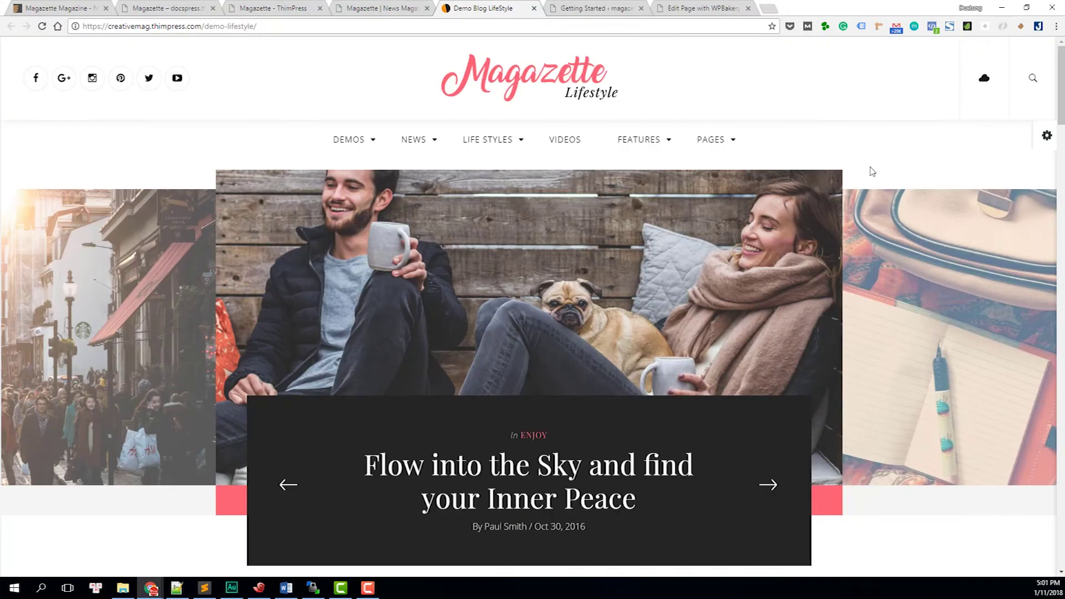
pyautogui.scroll(-3, 865, 178)
pyautogui.scroll(-9, 828, 227)
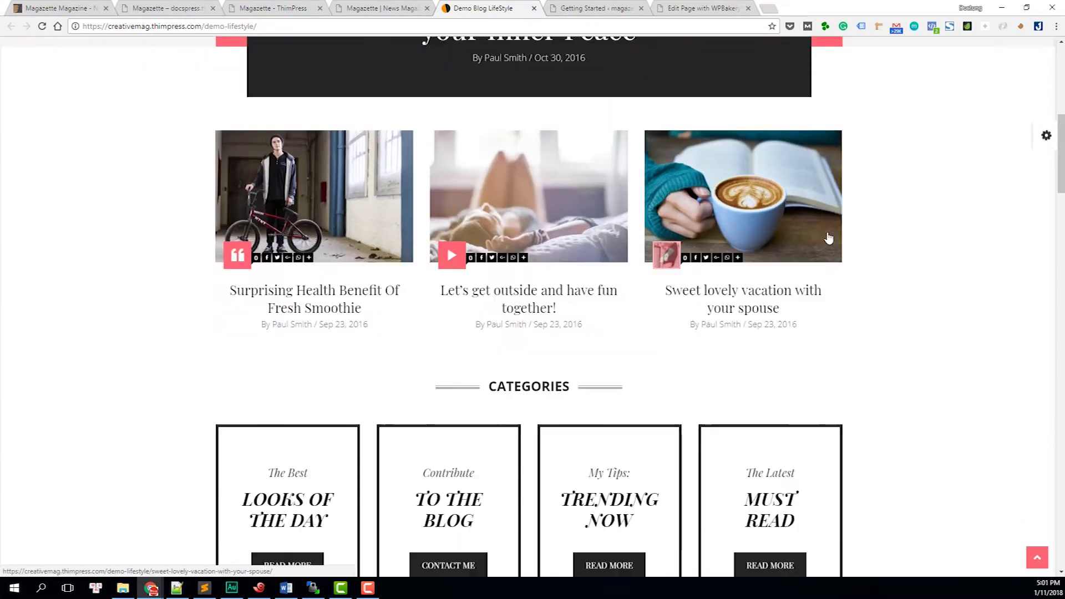
pyautogui.scroll(-5, 827, 236)
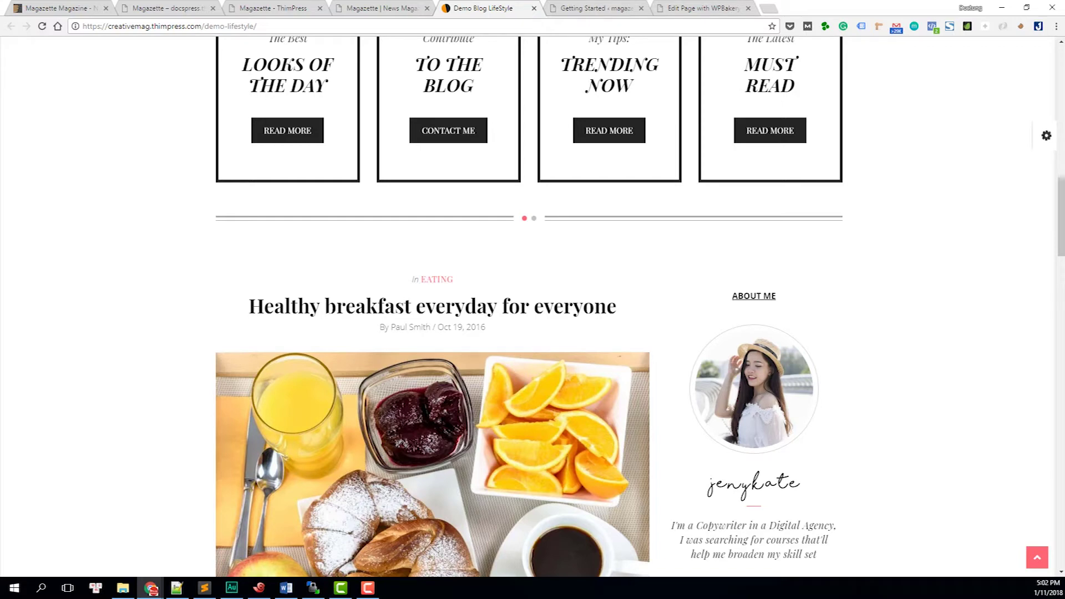
pyautogui.hotkey('ctrl', '9')
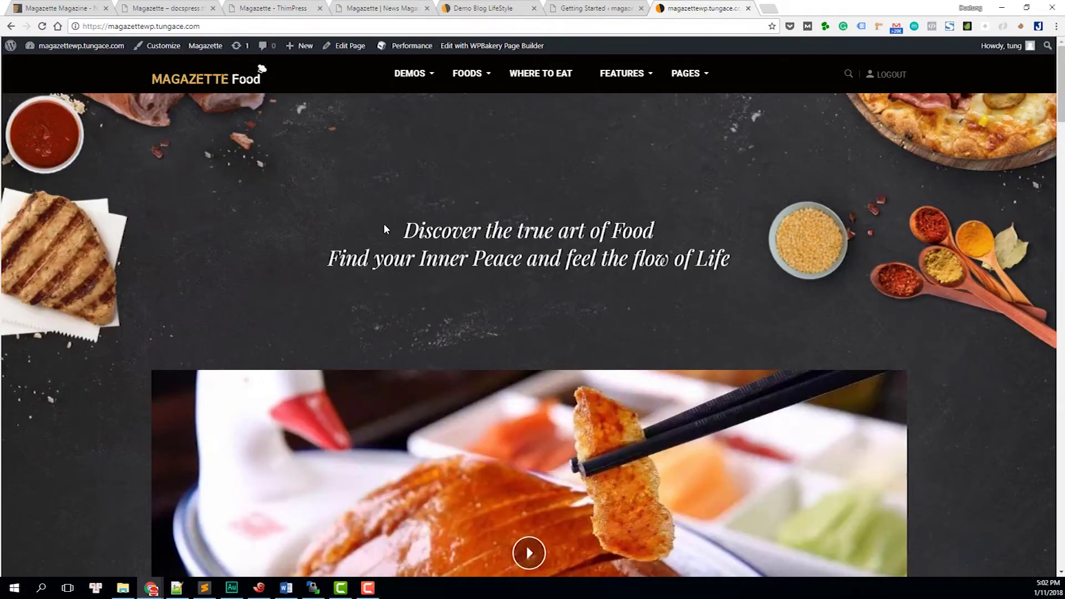
# Scroll through the imported Magazette Food homepage on magazettewp.tungace.com.
pyautogui.scroll(-10, 389, 237)
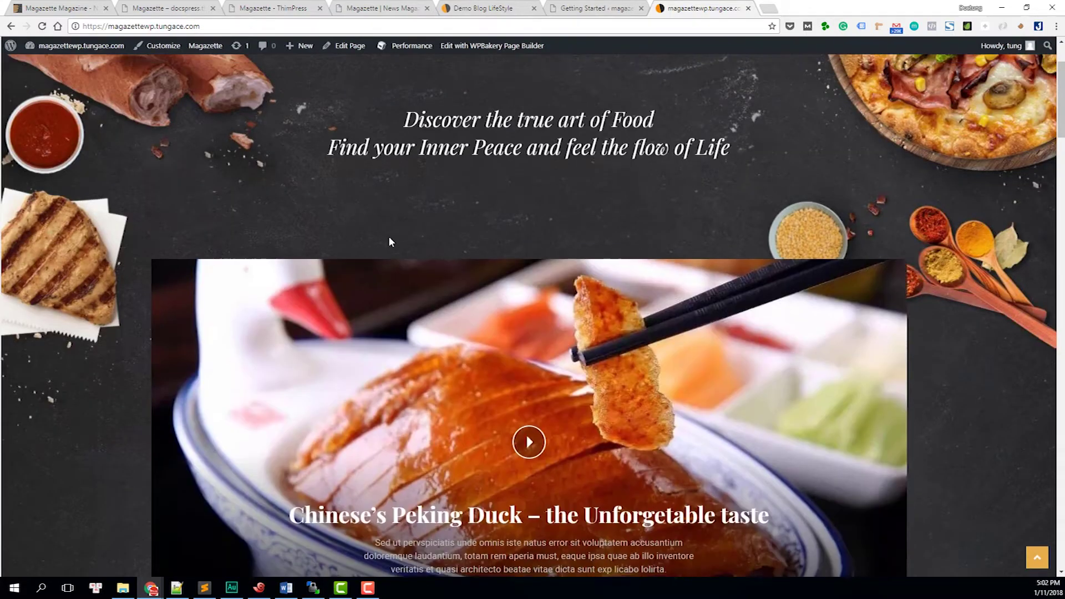
pyautogui.scroll(-10, 397, 285)
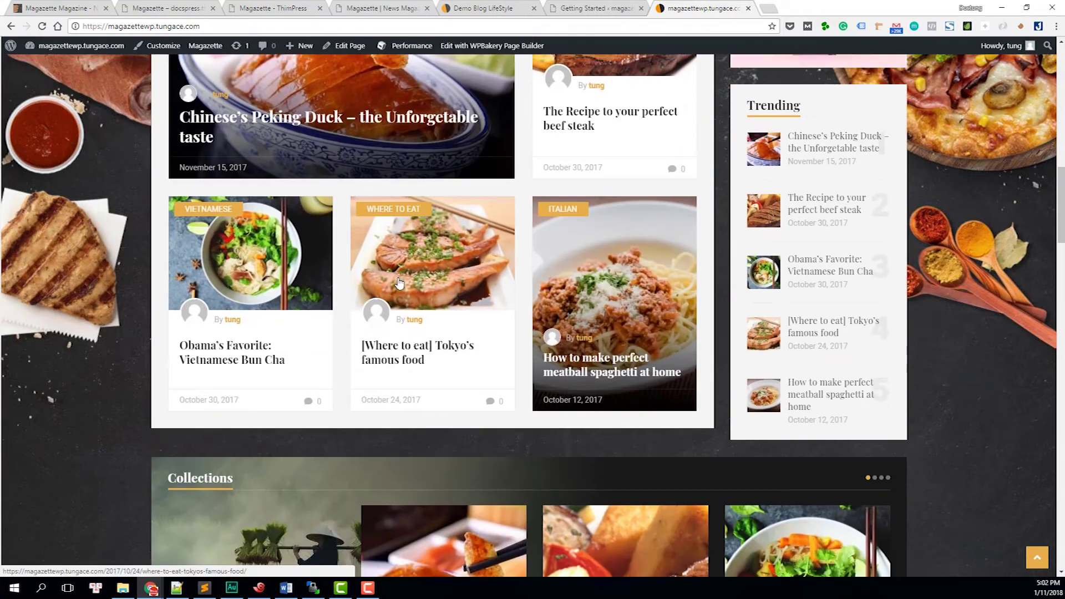
pyautogui.scroll(-3, 411, 269)
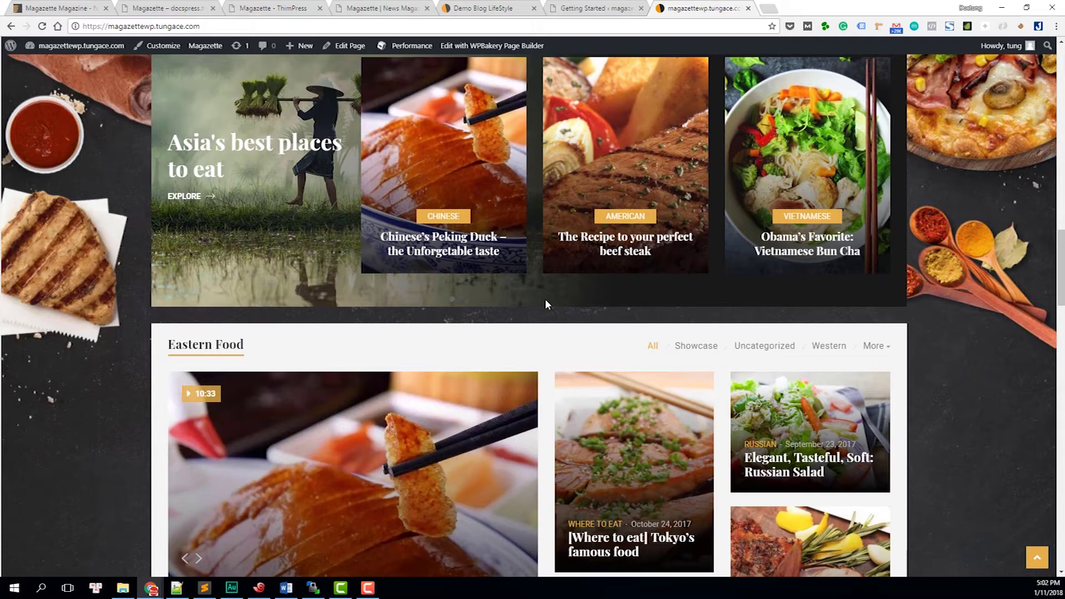
pyautogui.scroll(-11, 546, 303)
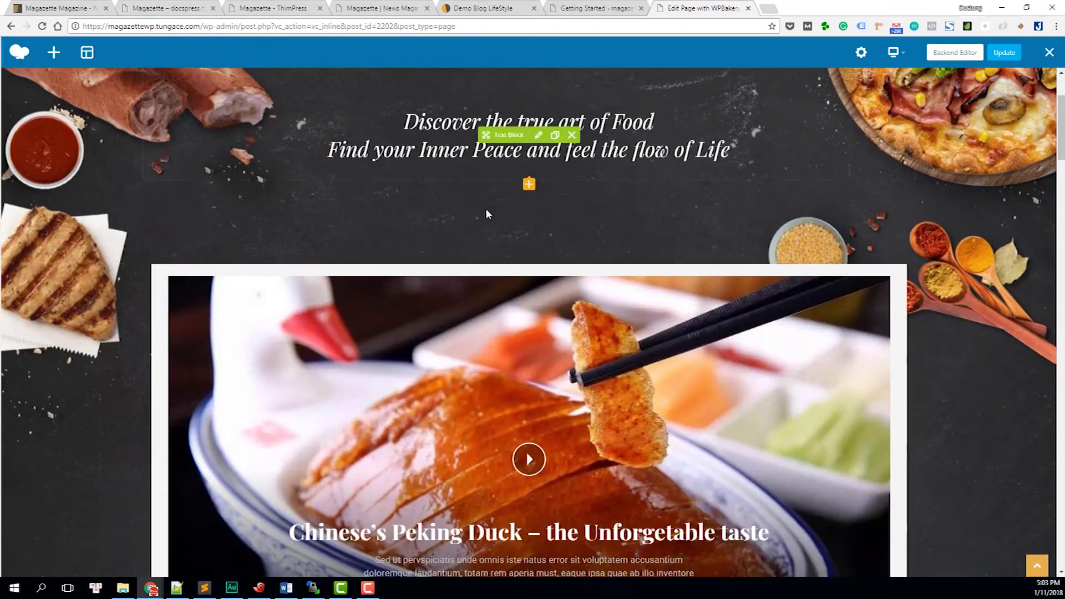
# Scroll the front-end editor down to the gap above From The Western Chefs and open Add Element.
pyautogui.scroll(3, 485, 208)
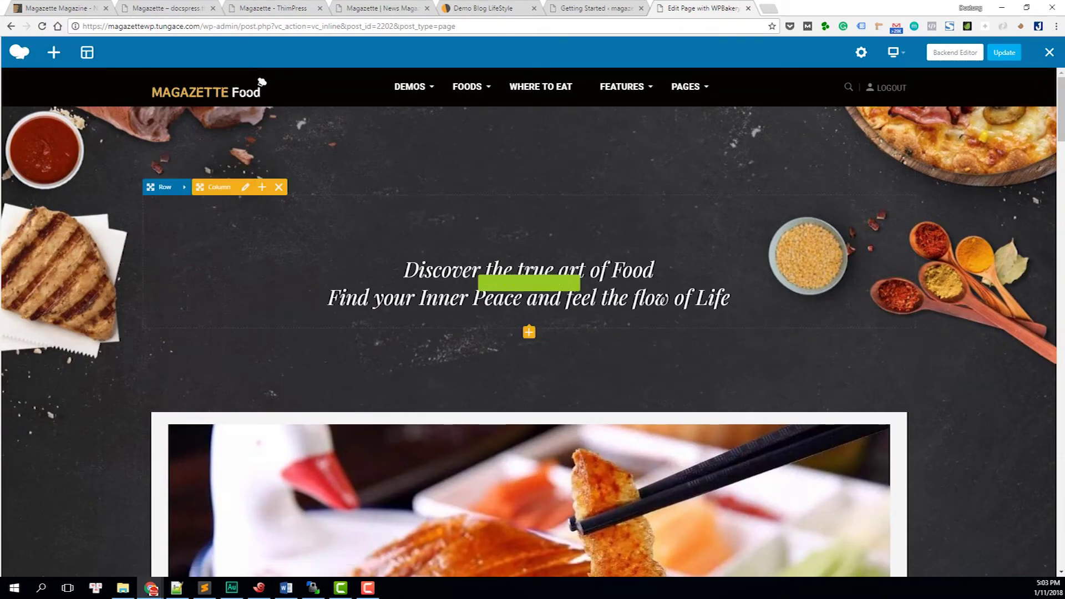
pyautogui.scroll(-4, 524, 347)
pyautogui.scroll(3, 524, 346)
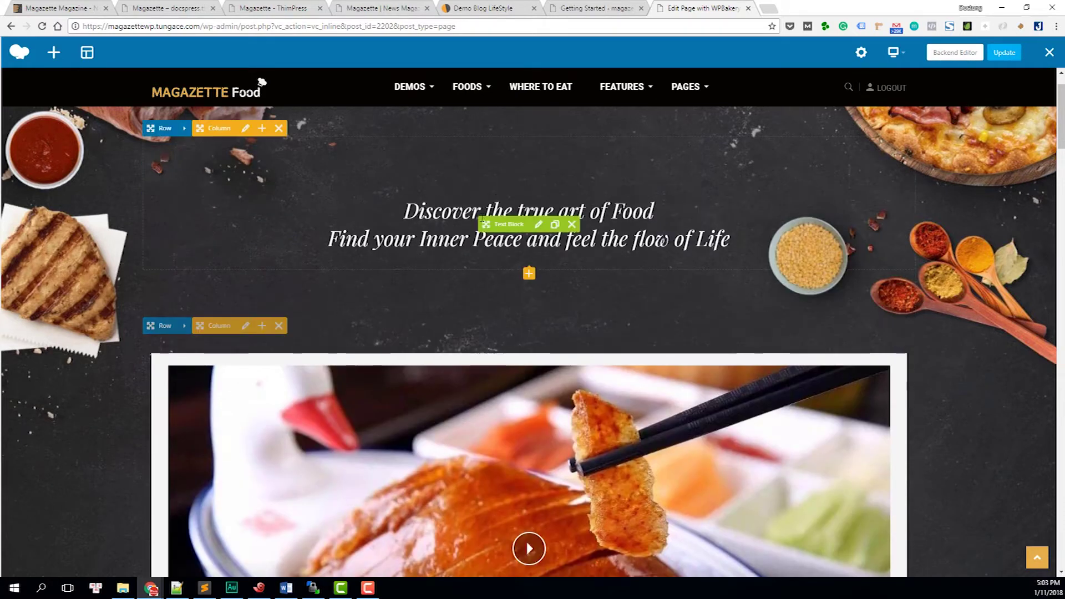
pyautogui.scroll(-5, 459, 319)
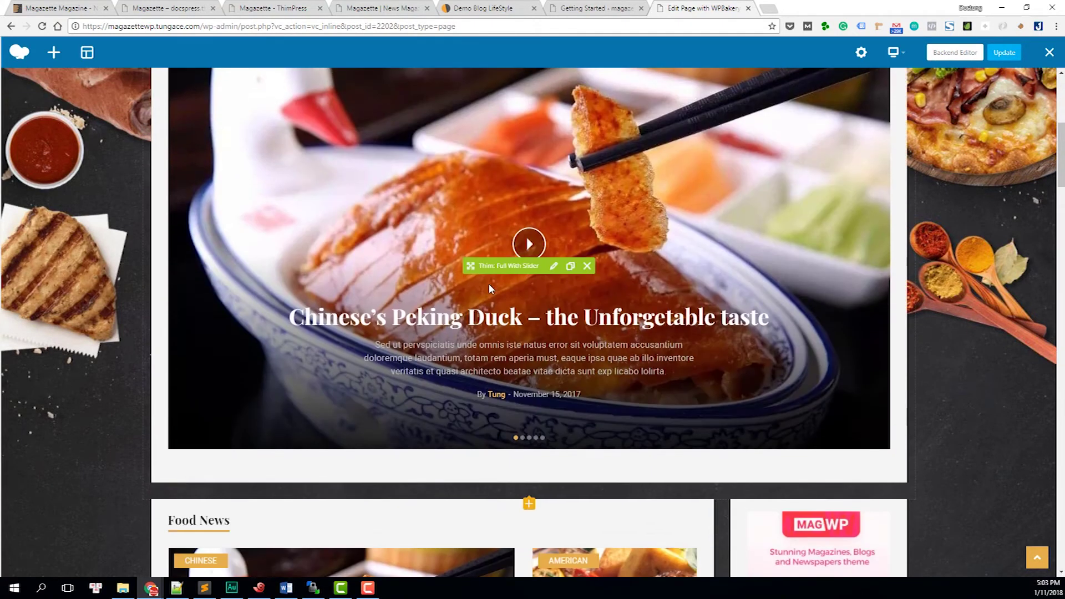
pyautogui.scroll(2, 489, 288)
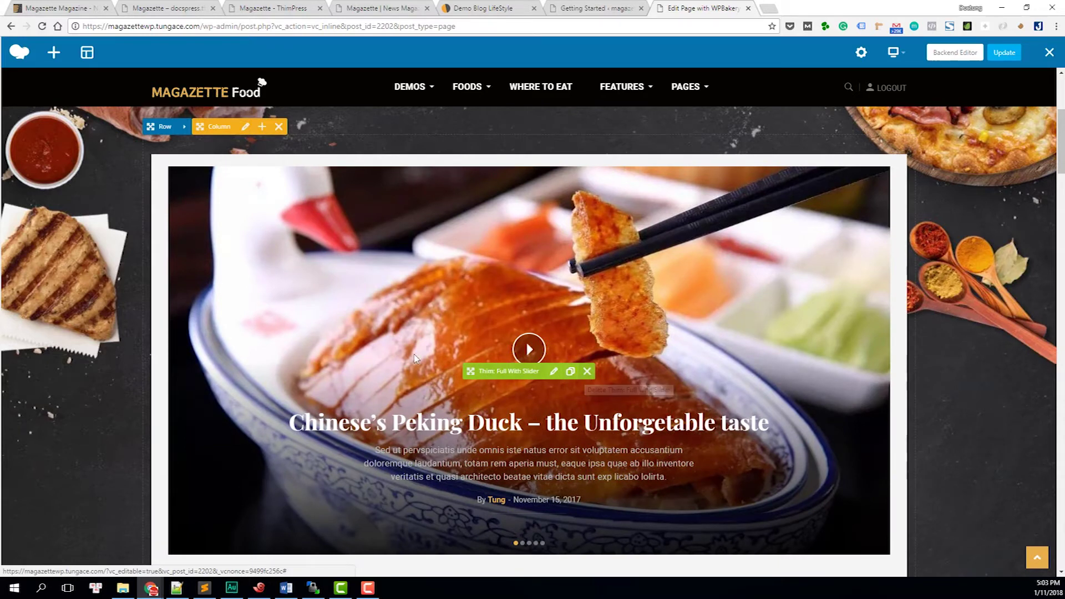
pyautogui.scroll(-8, 403, 345)
pyautogui.scroll(-10, 403, 348)
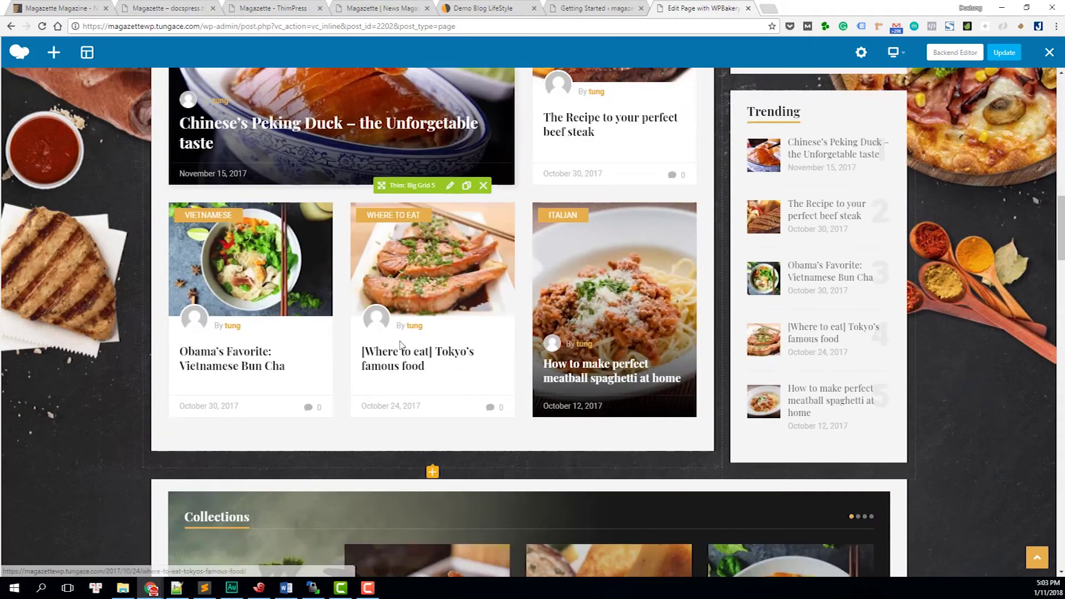
pyautogui.scroll(-8, 400, 345)
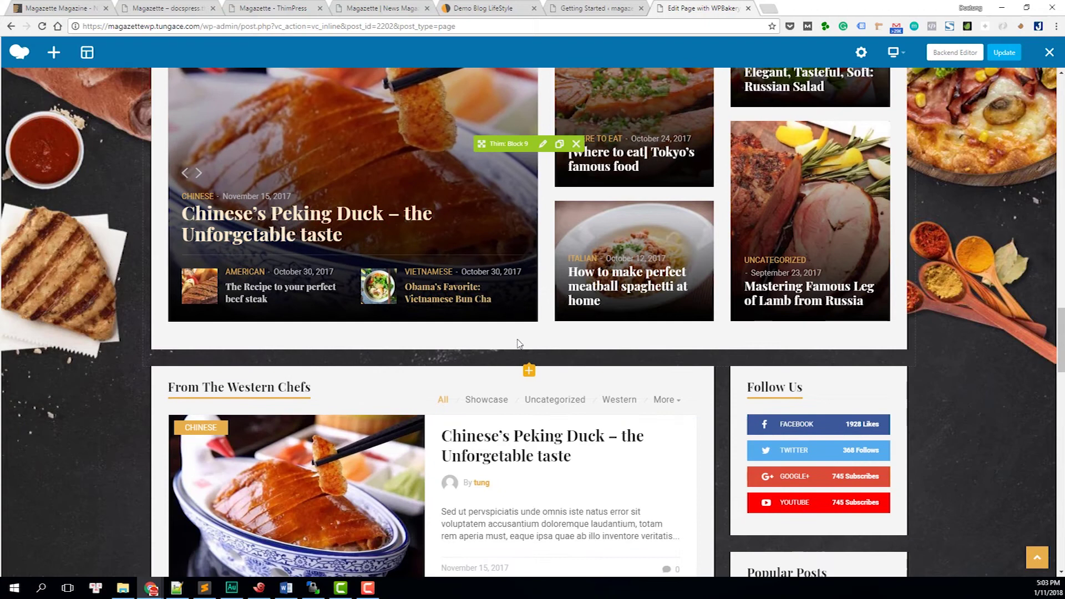
pyautogui.scroll(-1, 526, 369)
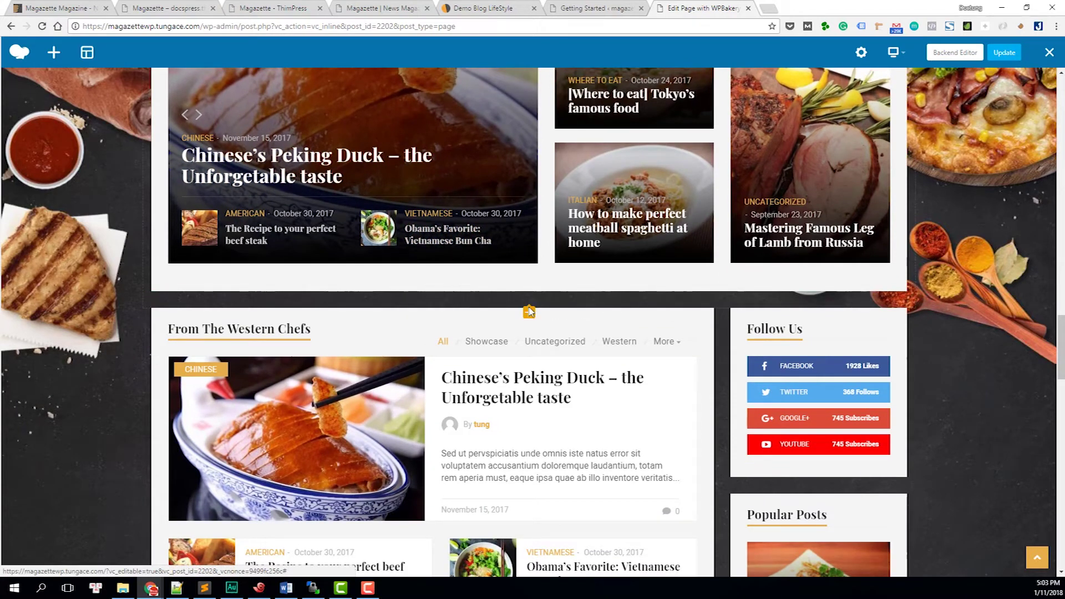
pyautogui.click(529, 312)
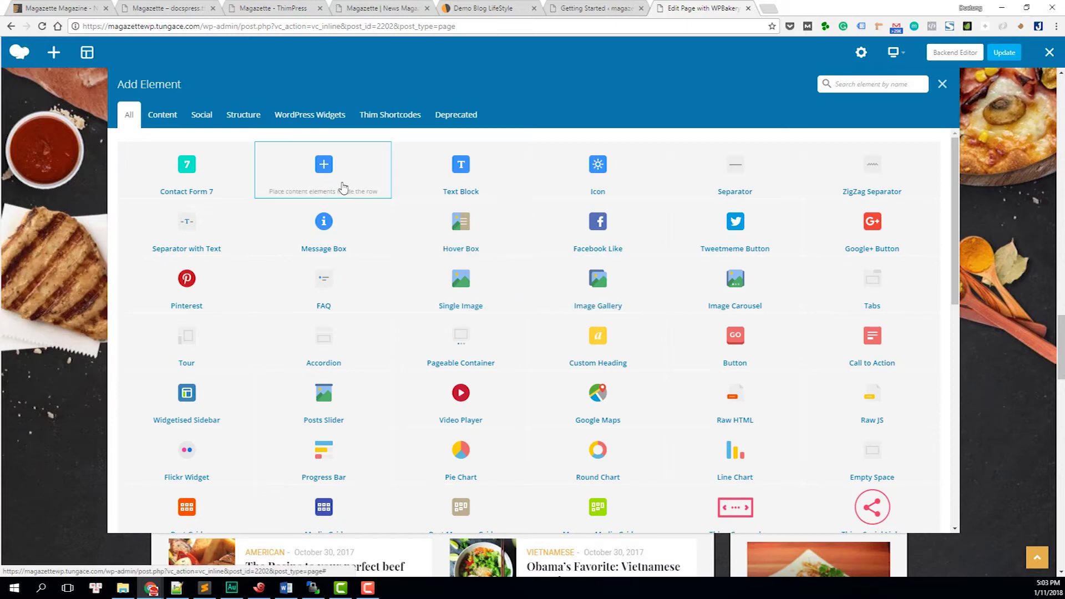
# Add a new row above From The Western Chefs with a 2/3 + 1/3 column layout.
pyautogui.click(349, 190)
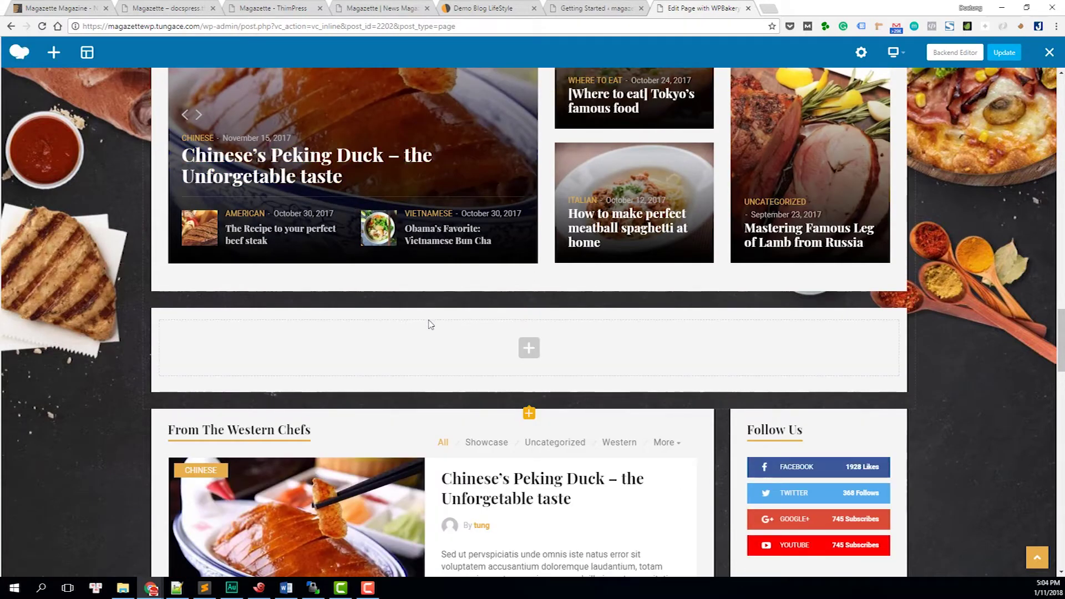
pyautogui.moveTo(428, 336)
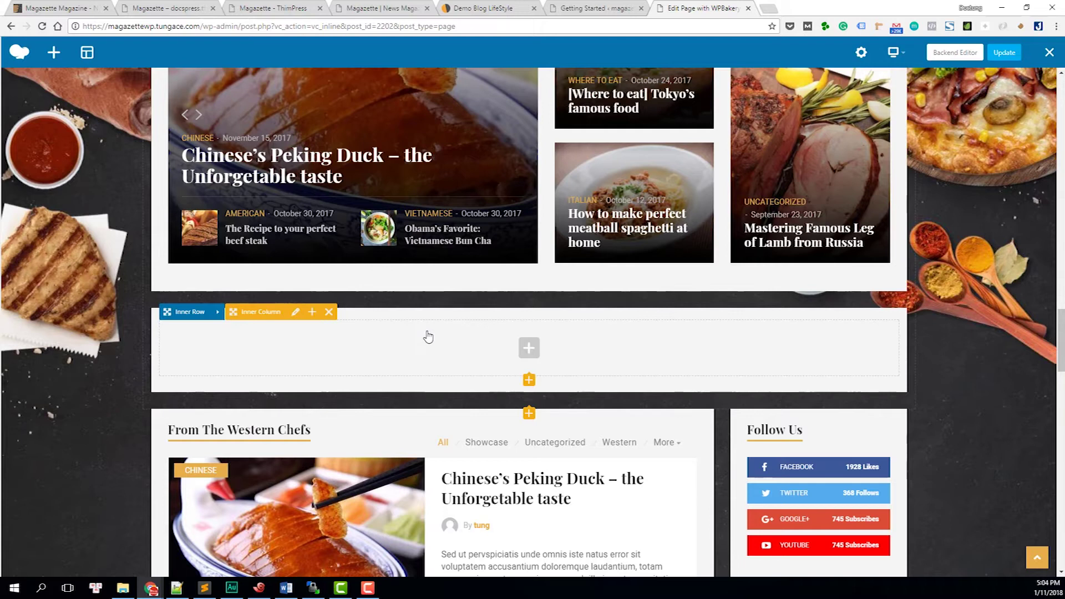
pyautogui.click(236, 312)
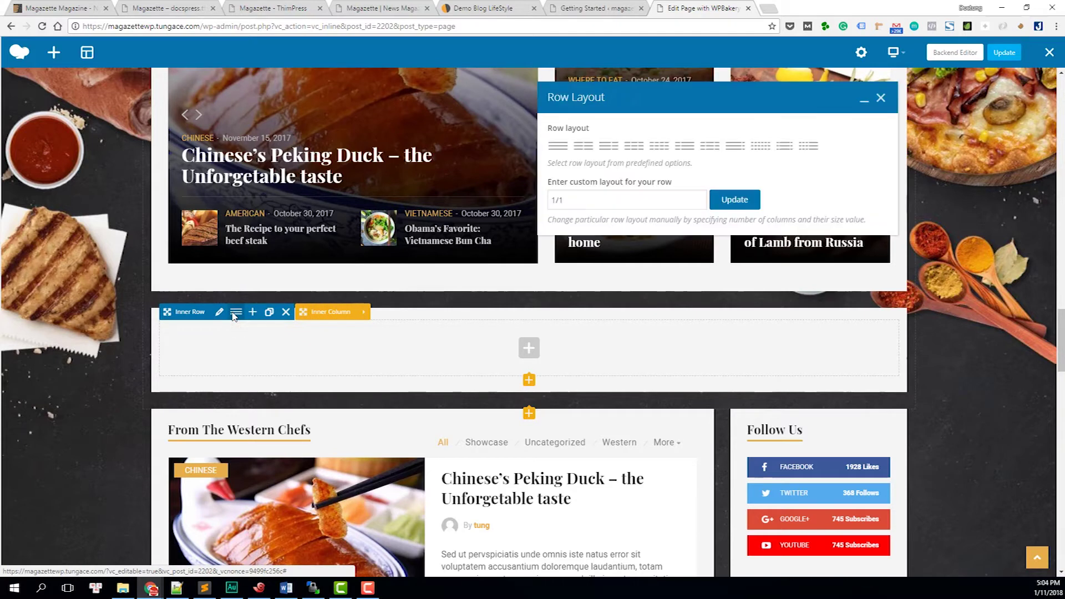
pyautogui.click(609, 148)
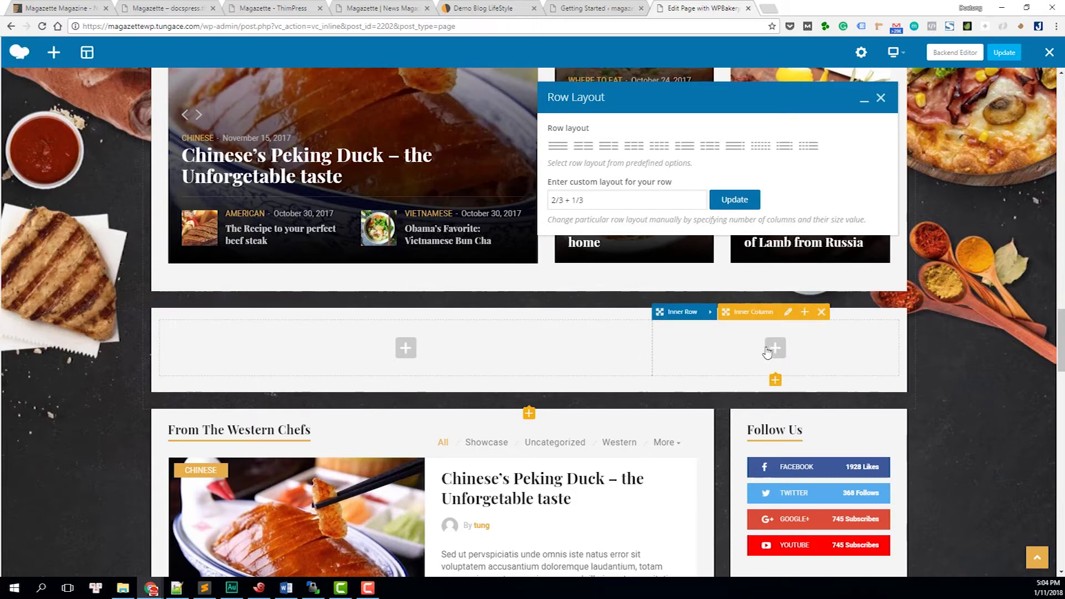
pyautogui.press('Escape')
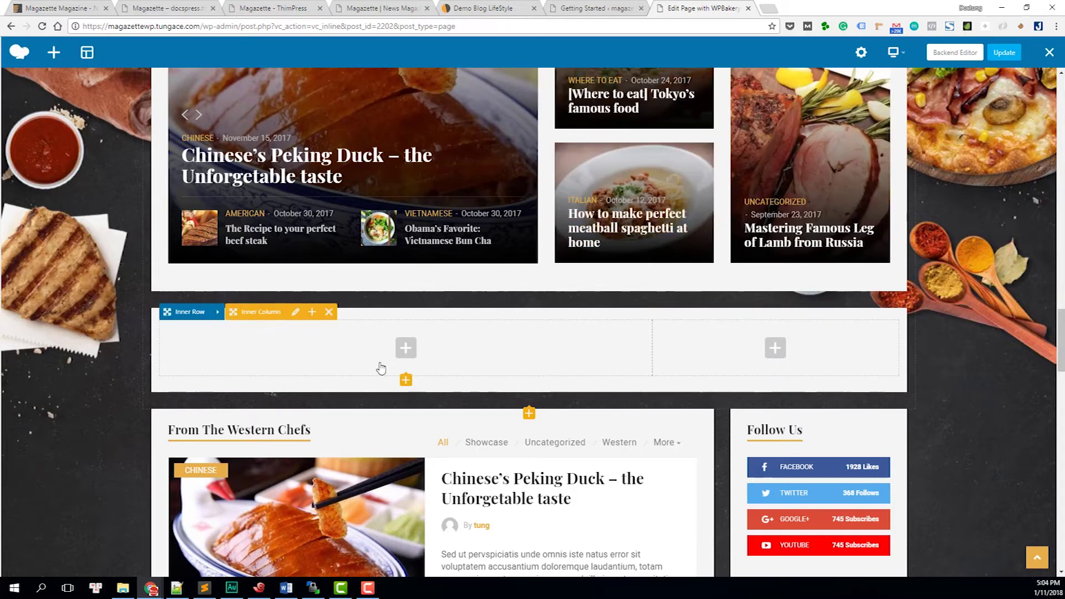
# Add a Thim: Big Grid 5 element to the row's left column.
pyautogui.click(405, 349)
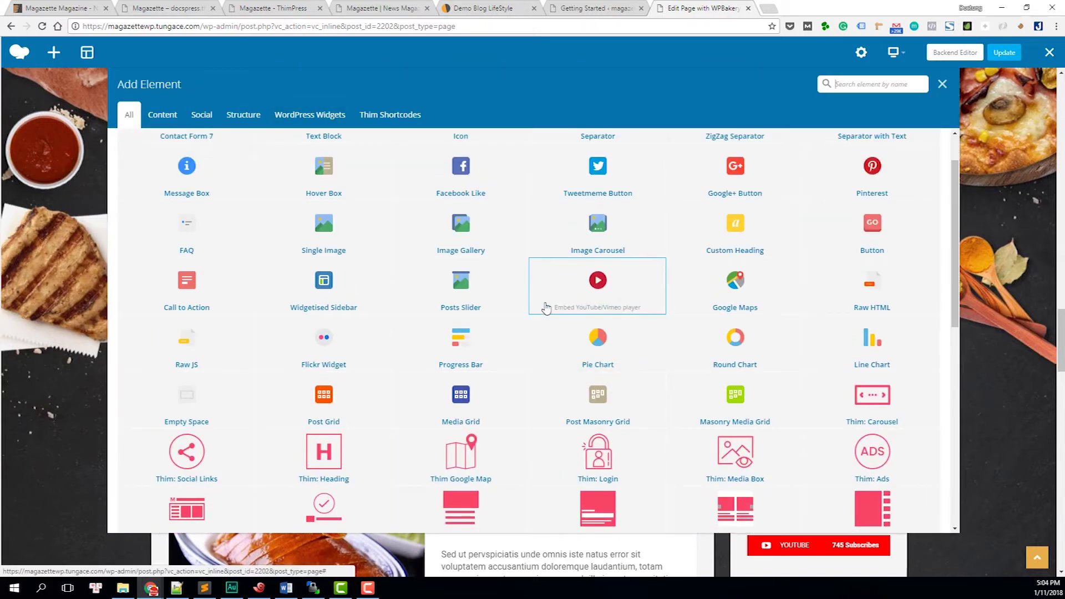
pyautogui.scroll(-2, 550, 308)
pyautogui.scroll(-5, 544, 308)
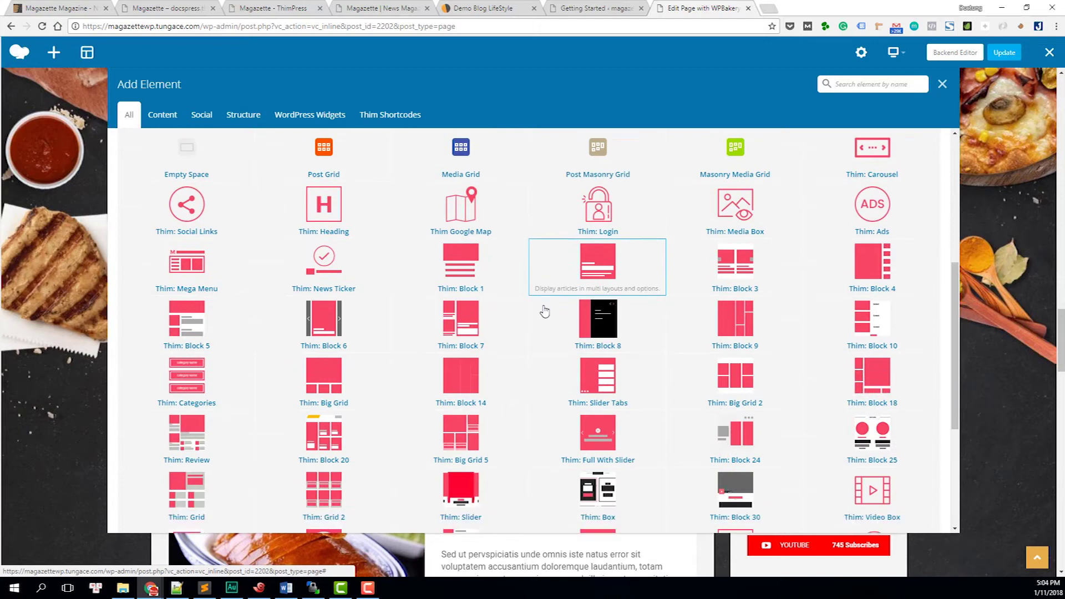
pyautogui.scroll(-2, 546, 313)
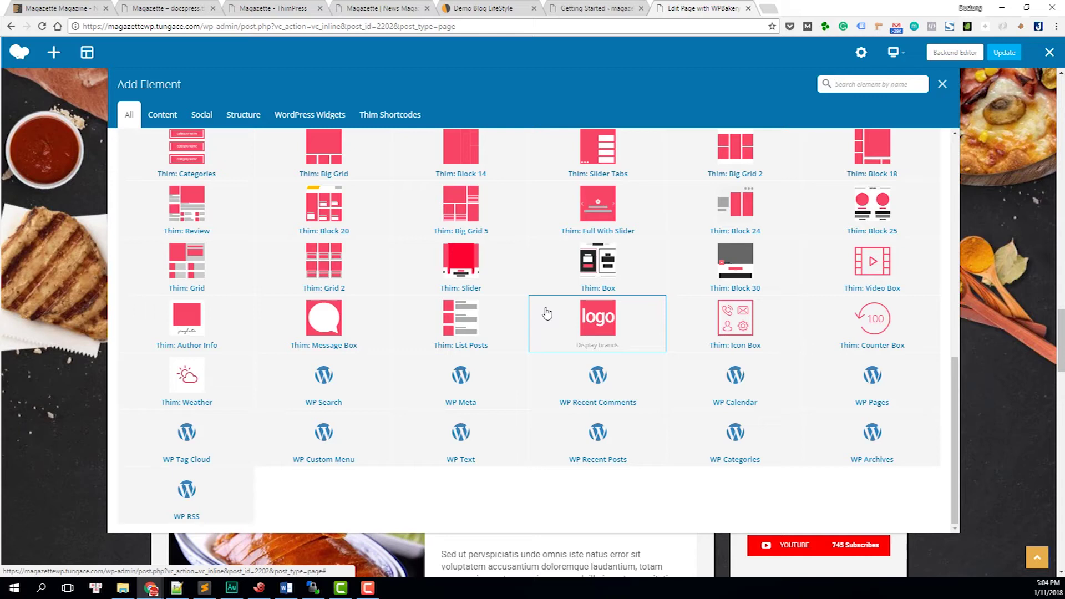
pyautogui.scroll(5, 547, 314)
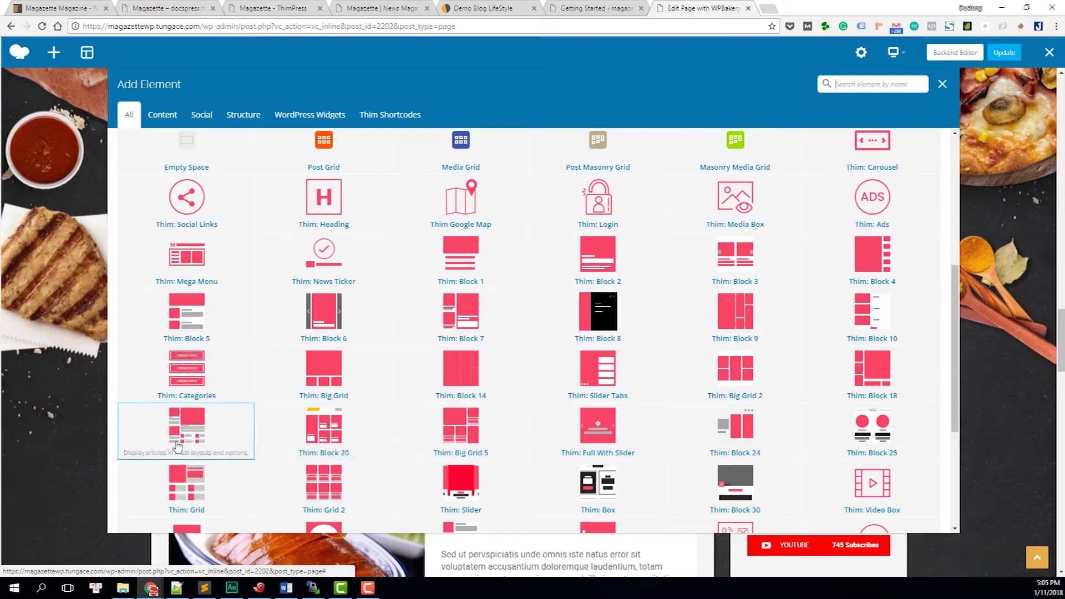
pyautogui.click(451, 432)
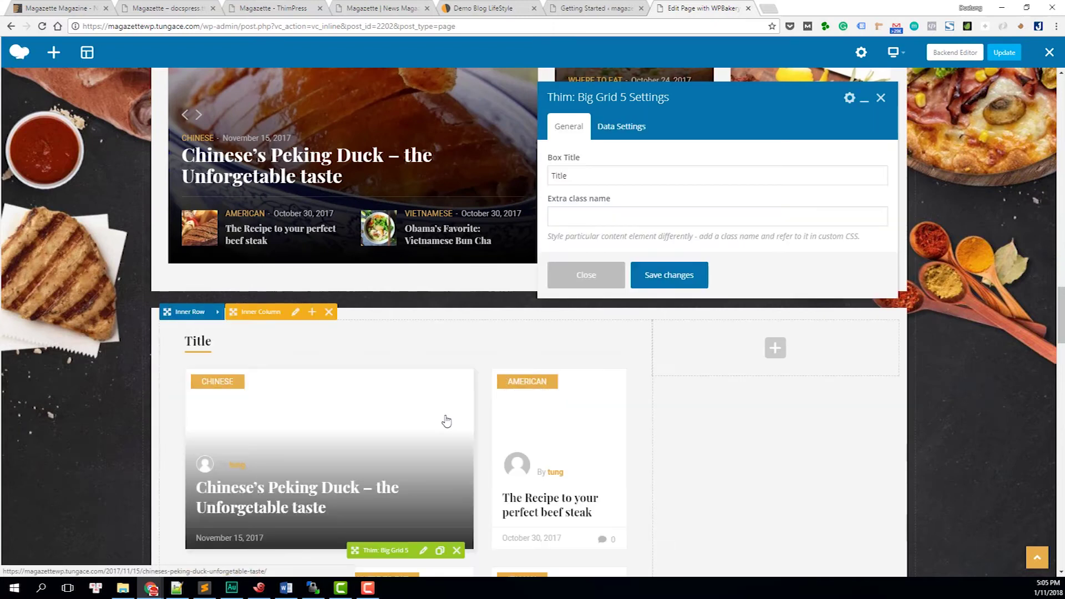
# Set the Big Grid 5 box title to 'Best Food Ever'.
pyautogui.scroll(-5, 440, 406)
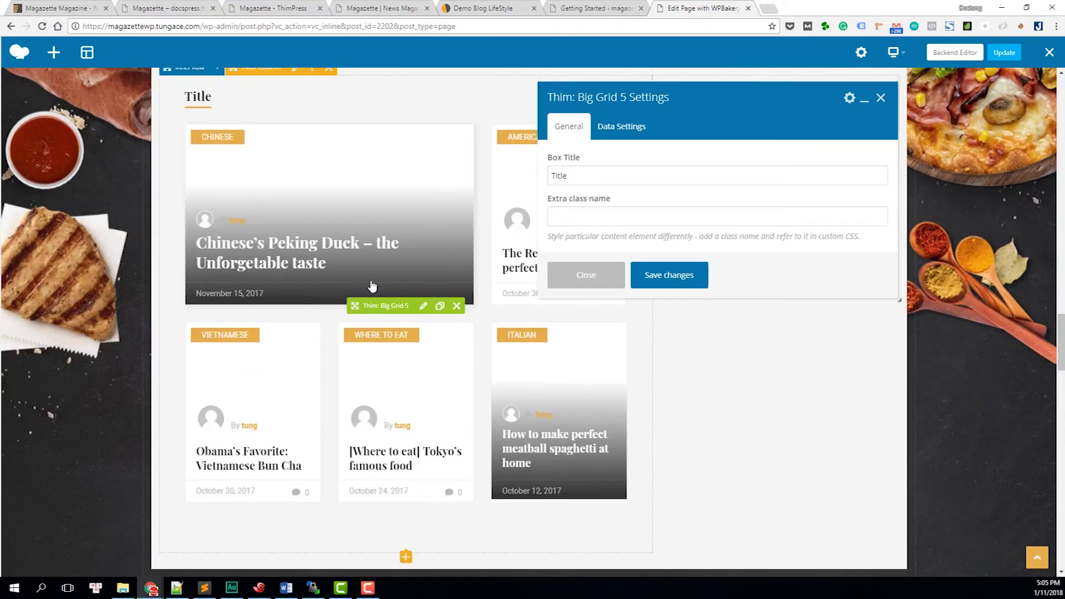
pyautogui.scroll(3, 288, 312)
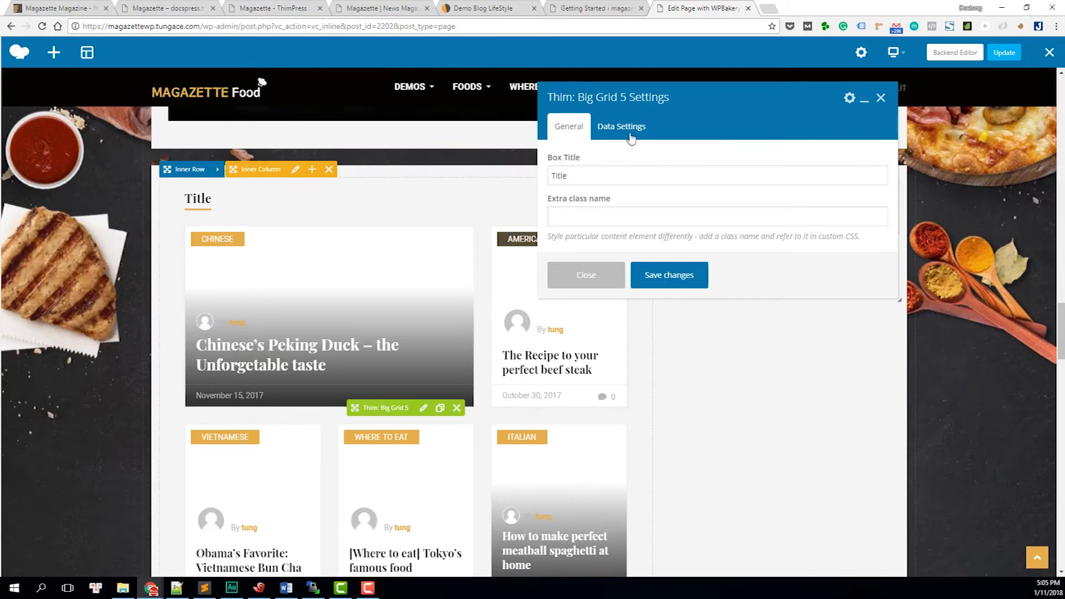
pyautogui.click(582, 181)
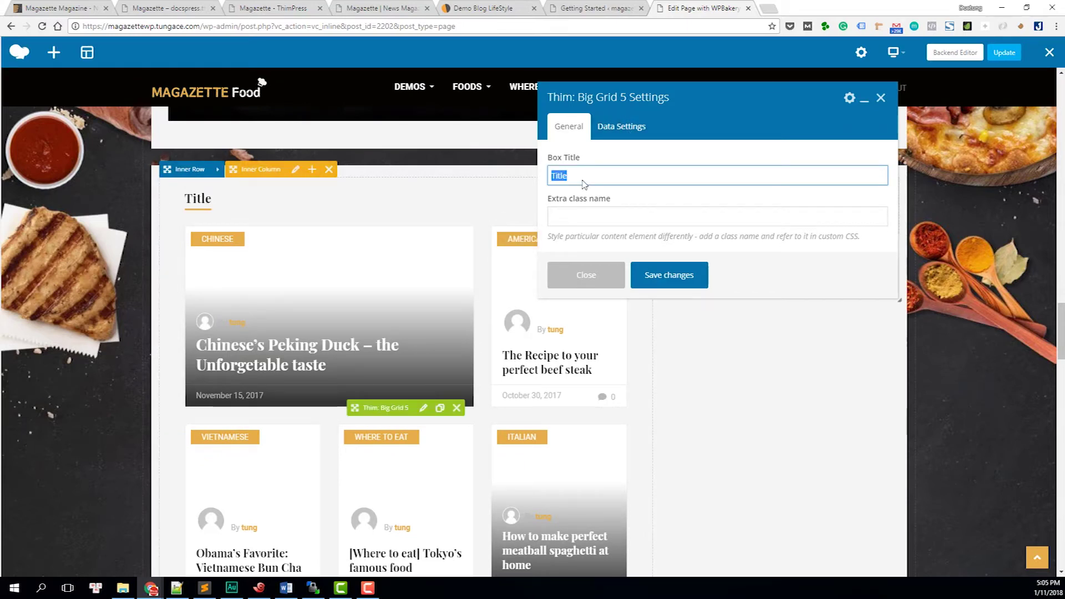
pyautogui.write('Best Food Ever')
# Build the data query for post type post, count 5, ordered by ID descending.
pyautogui.click(615, 140)
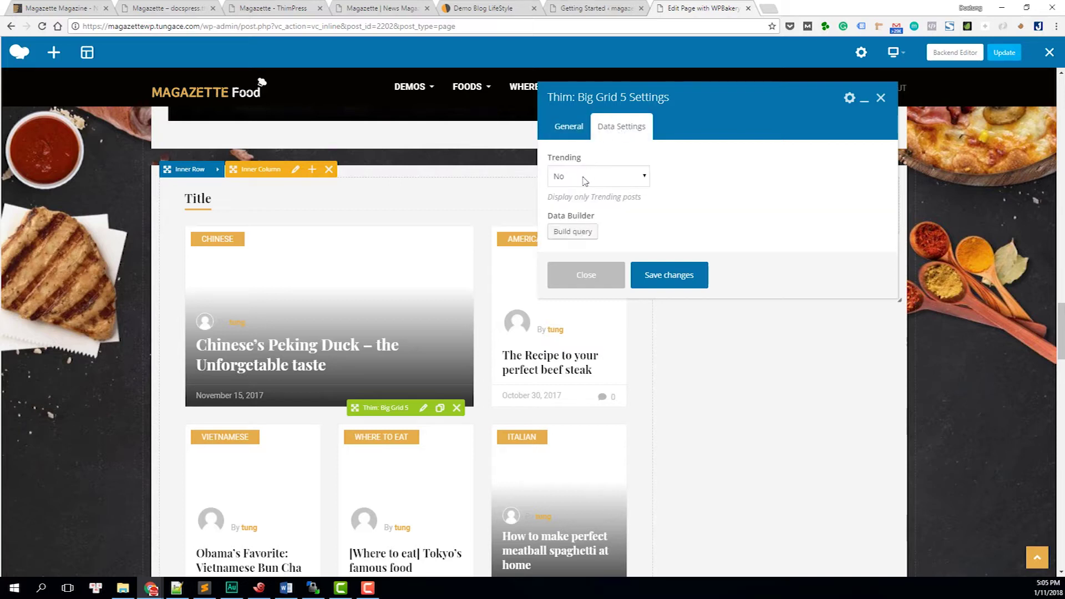
pyautogui.moveTo(546, 216); pyautogui.dragTo(608, 221)
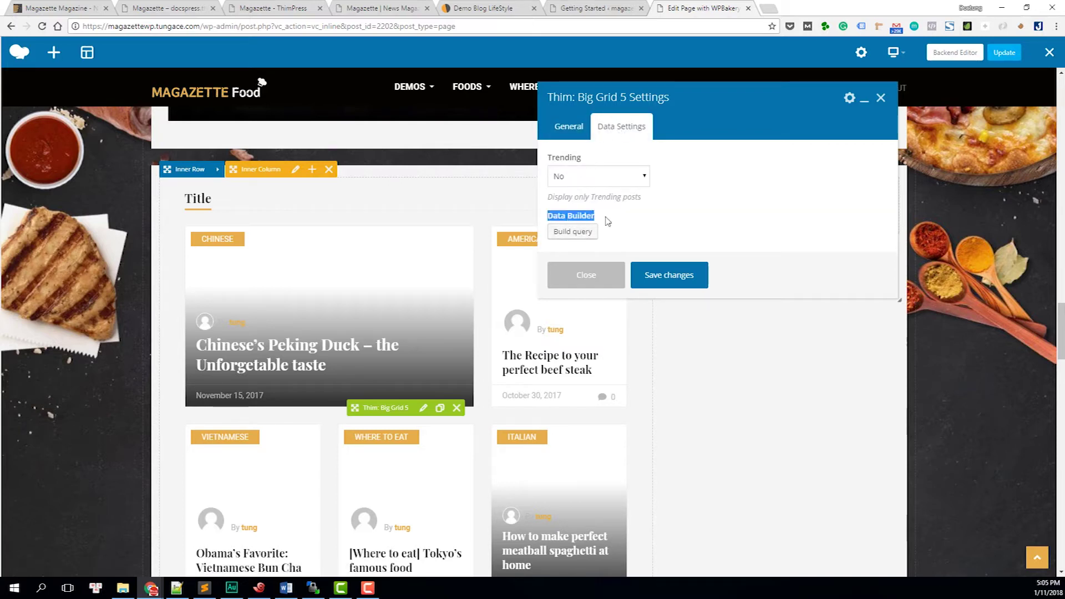
pyautogui.click(589, 233)
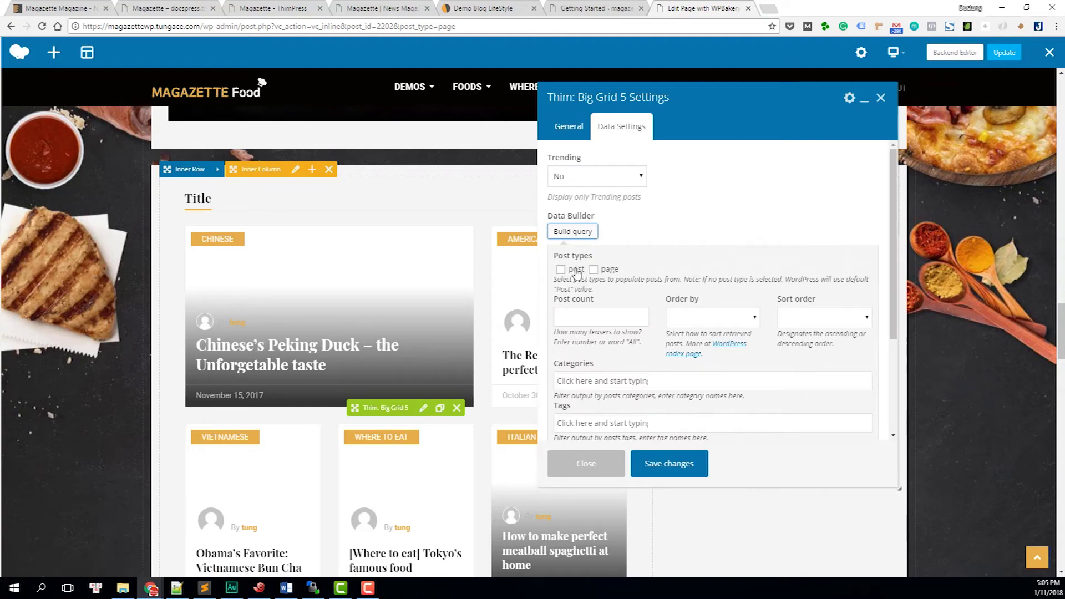
pyautogui.click(569, 315)
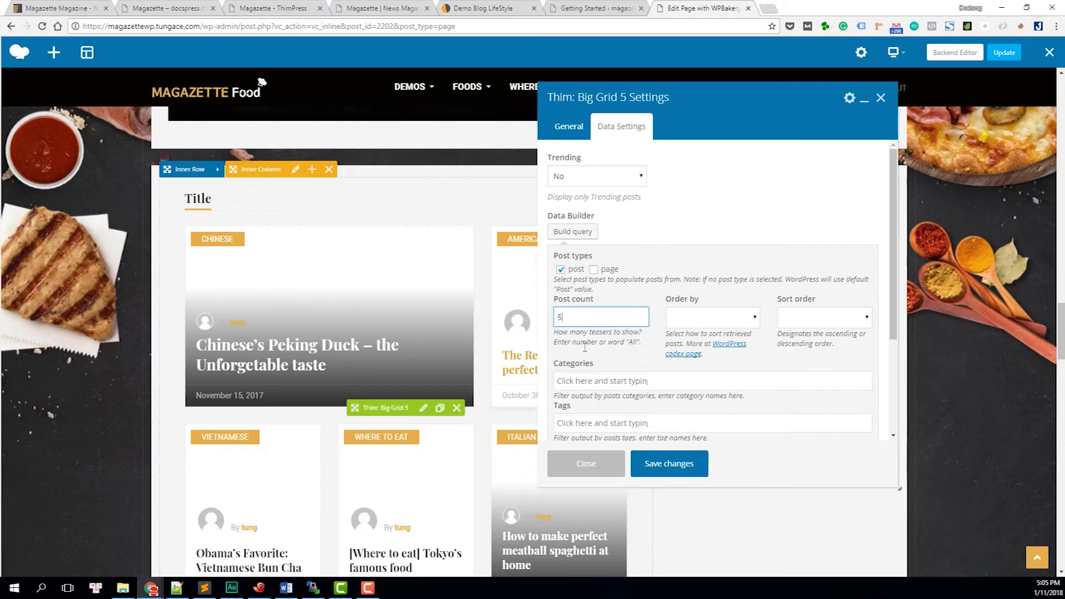
pyautogui.click(703, 322)
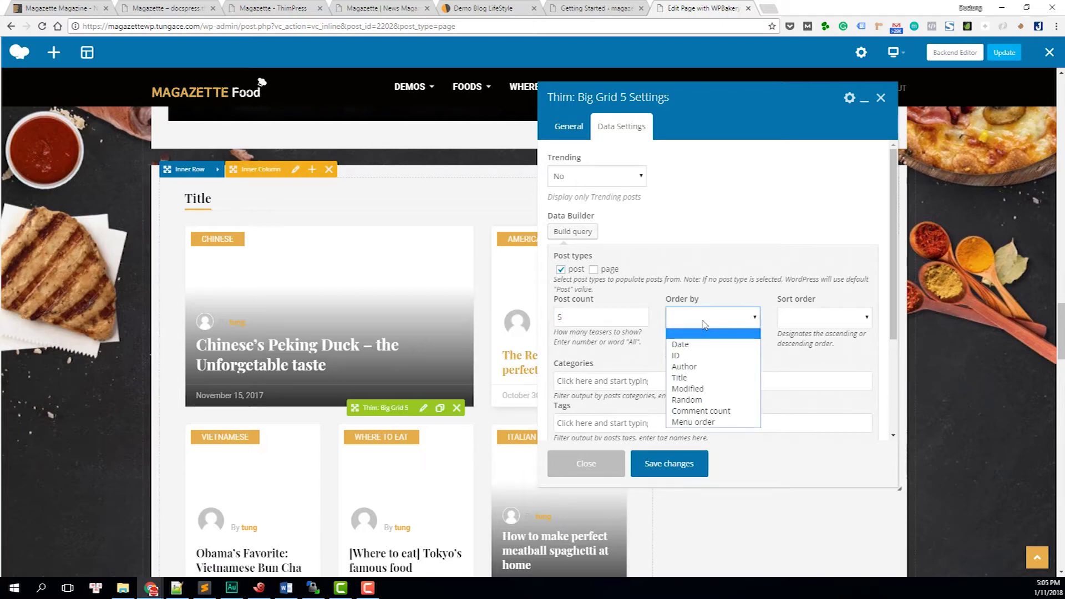
pyautogui.click(692, 357)
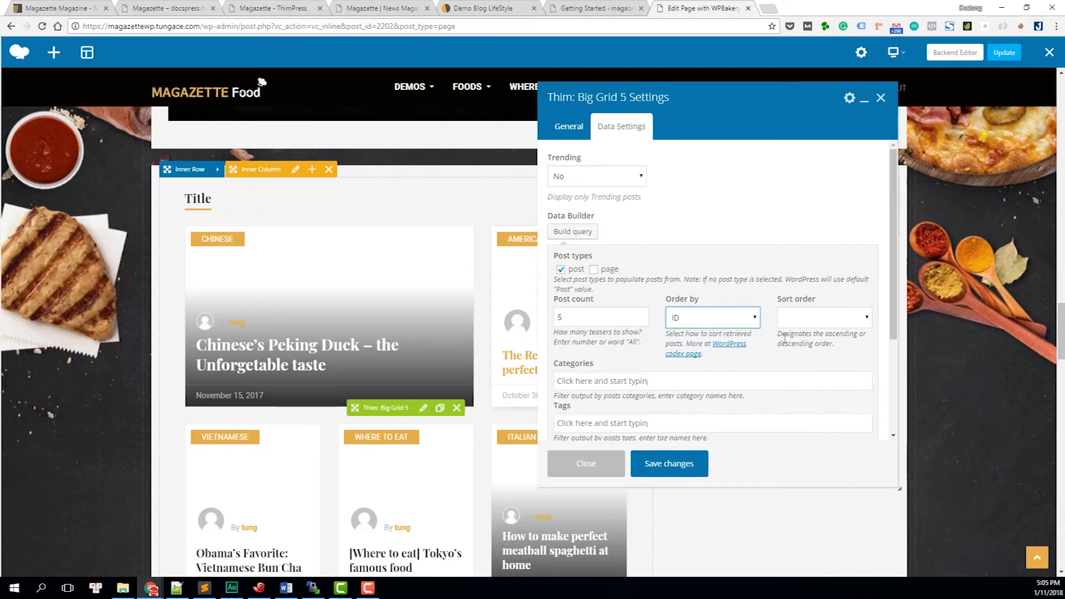
pyautogui.click(811, 321)
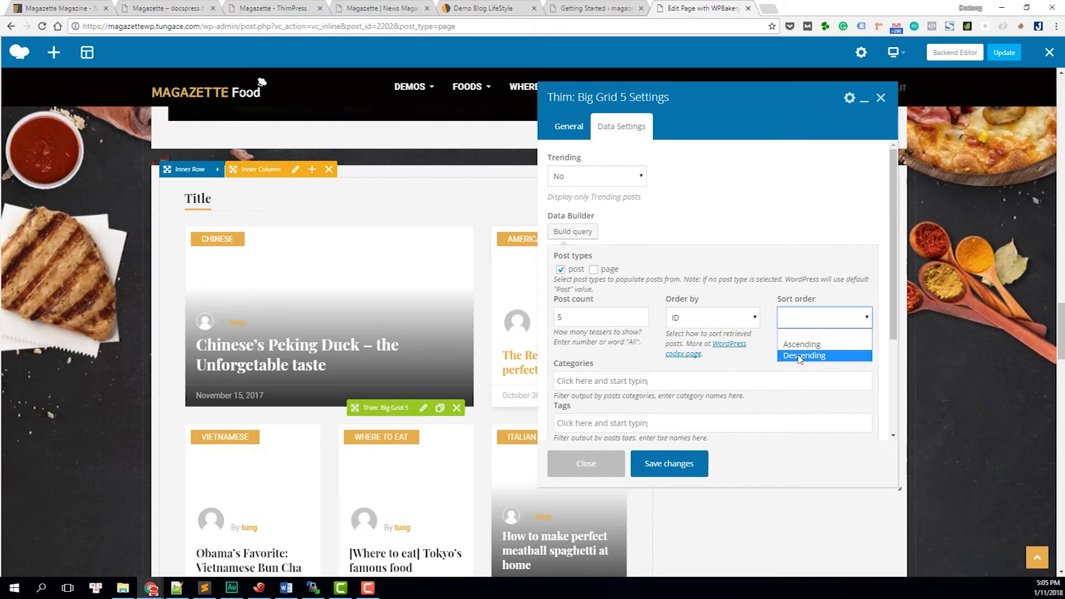
pyautogui.click(800, 356)
# Save the Big Grid 5 settings and close the dialog.
pyautogui.scroll(-2, 822, 333)
pyautogui.scroll(2, 832, 328)
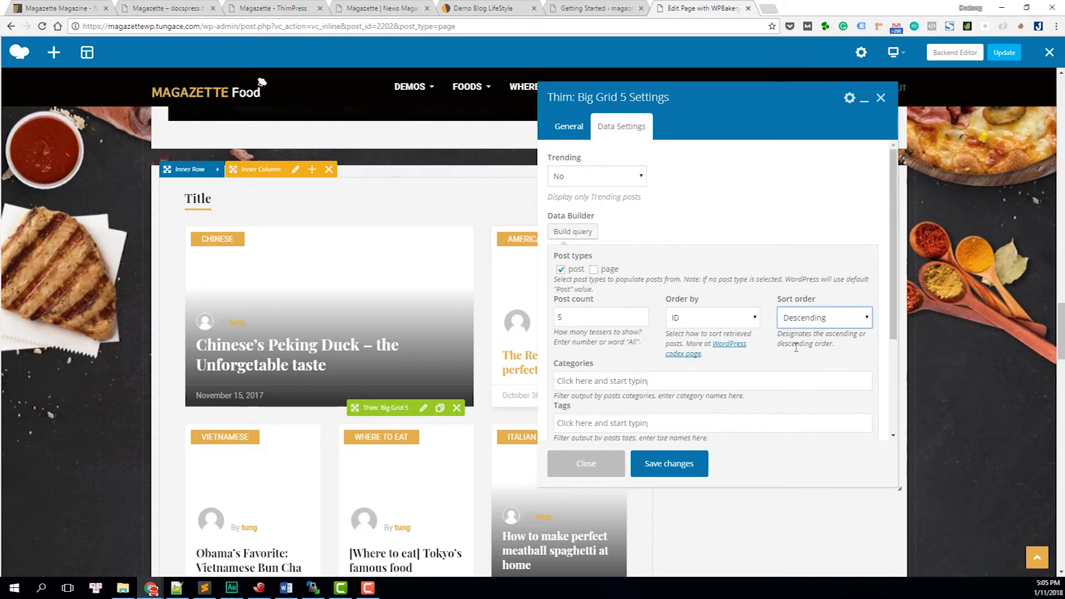
pyautogui.click(666, 465)
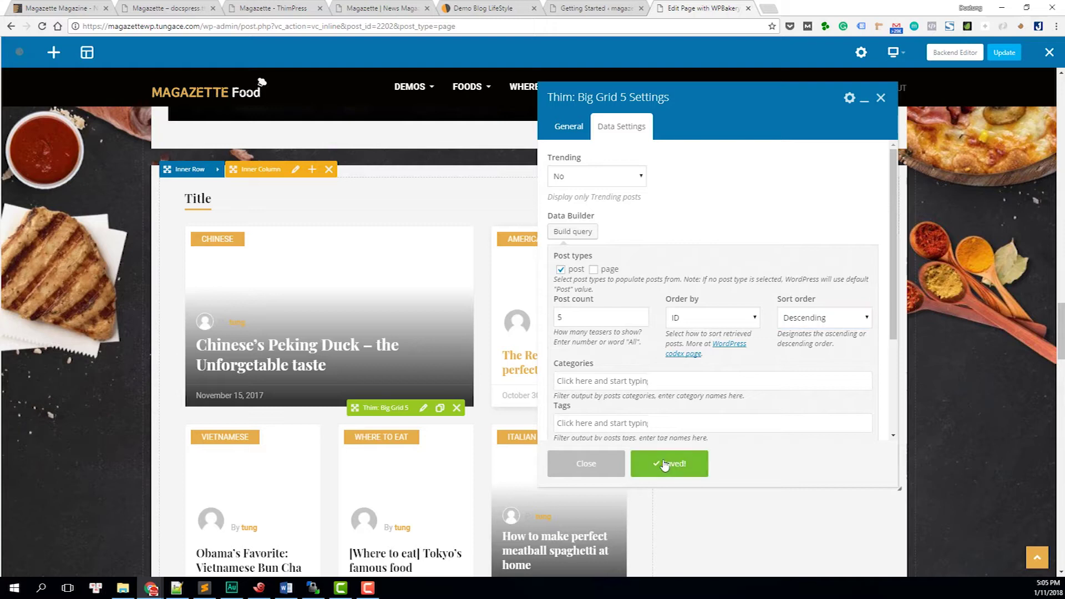
pyautogui.click(586, 464)
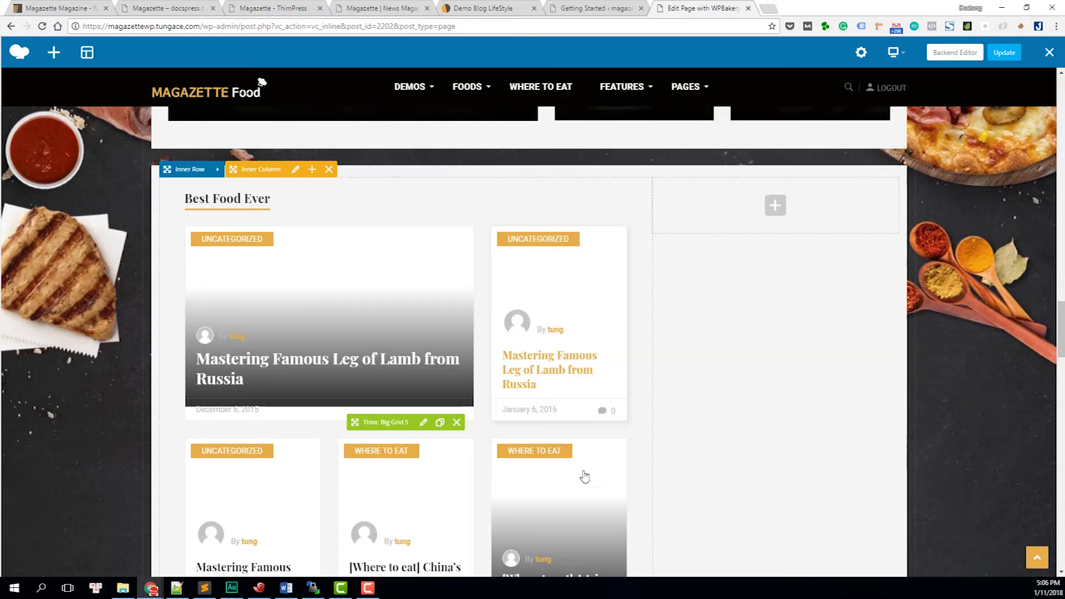
# Publish the page and scroll the live homepage through Best Food Ever and From The Western Chefs.
pyautogui.click(1002, 52)
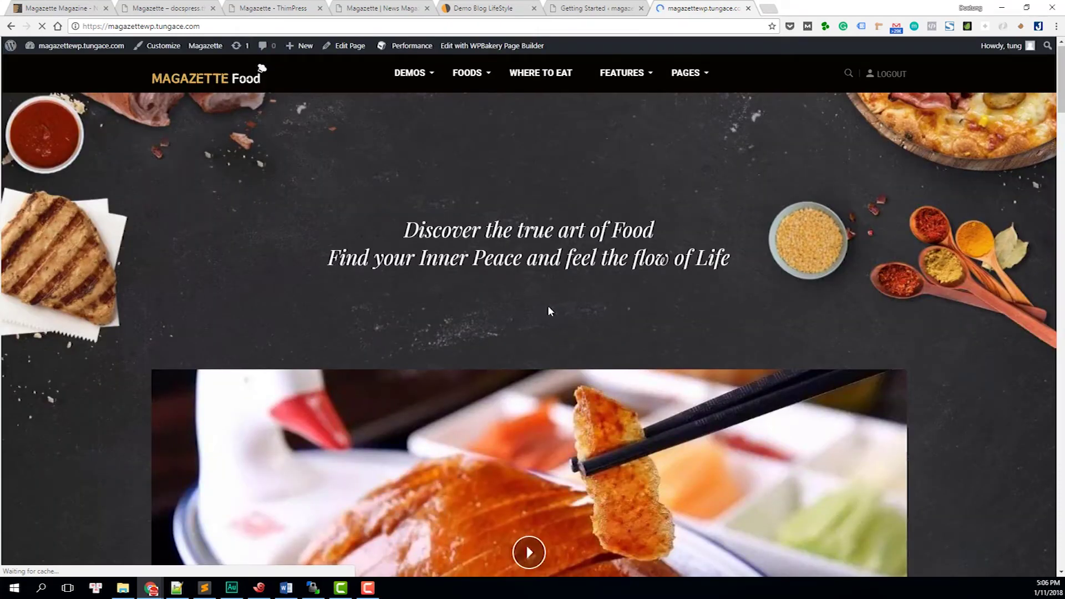
pyautogui.scroll(-10, 548, 310)
pyautogui.scroll(-15, 549, 312)
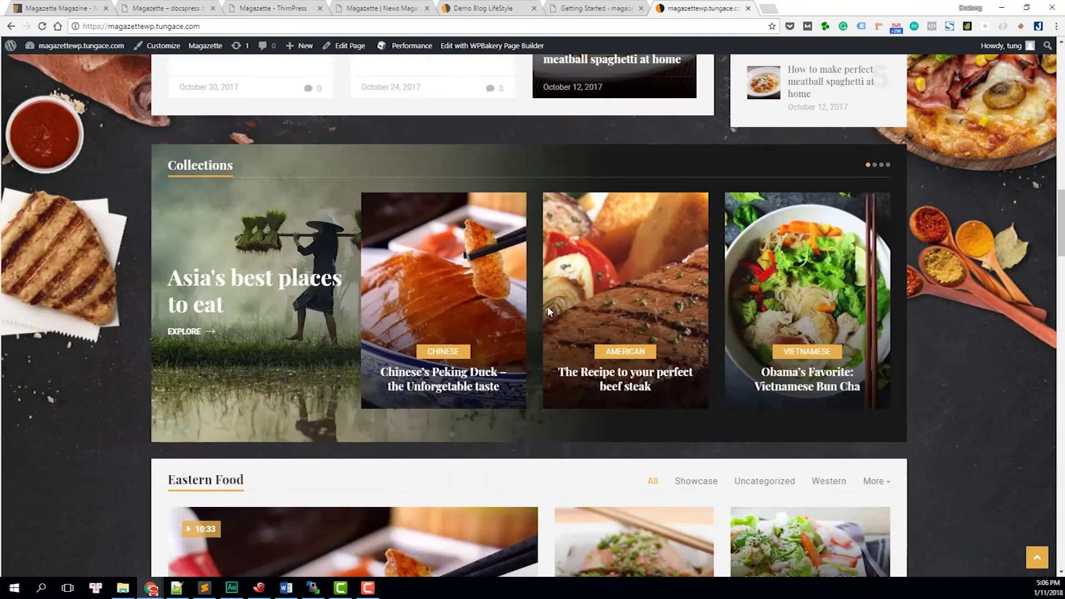
pyautogui.scroll(-2, 550, 312)
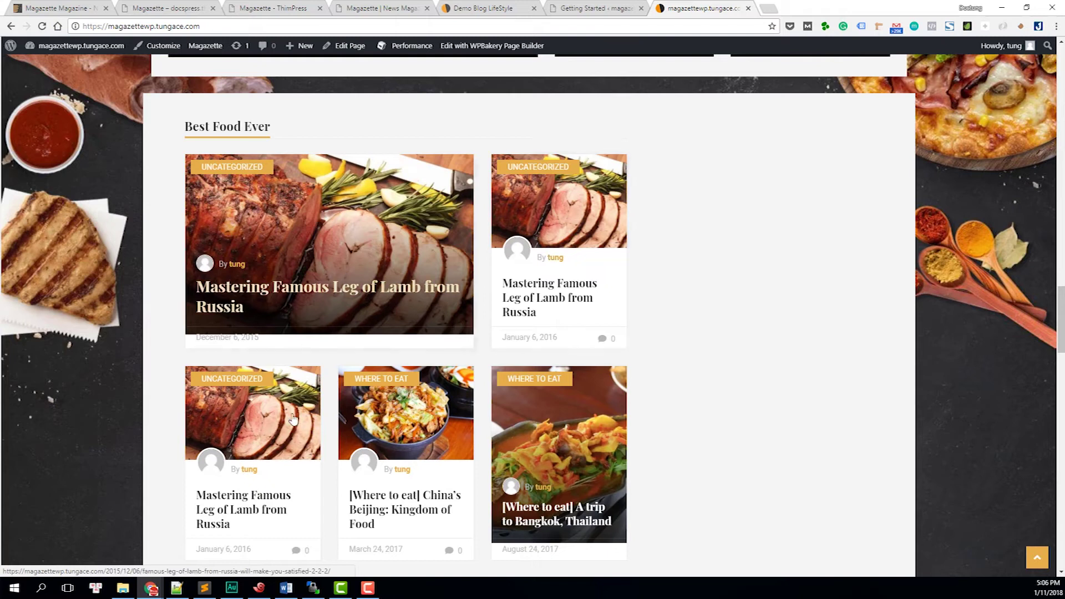
pyautogui.scroll(-2, 302, 438)
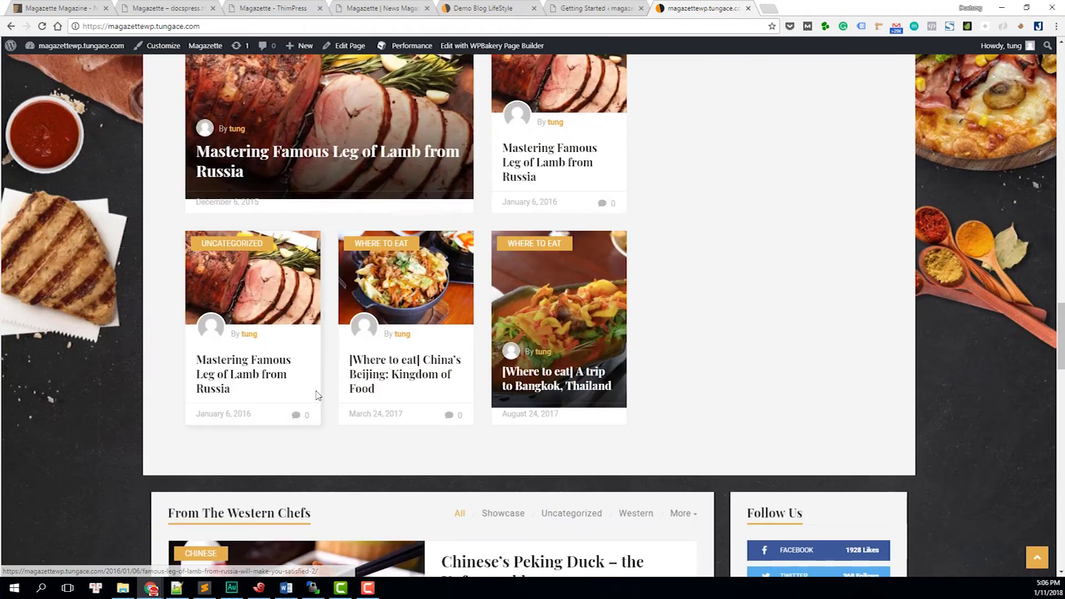
pyautogui.scroll(1, 569, 394)
pyautogui.scroll(-2, 568, 397)
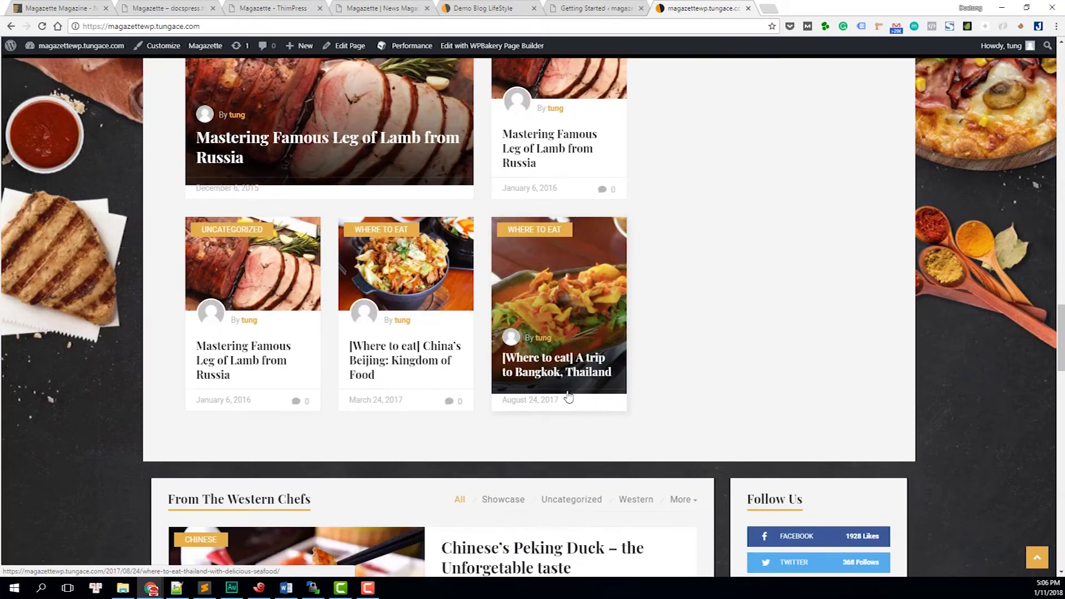
pyautogui.scroll(3, 555, 388)
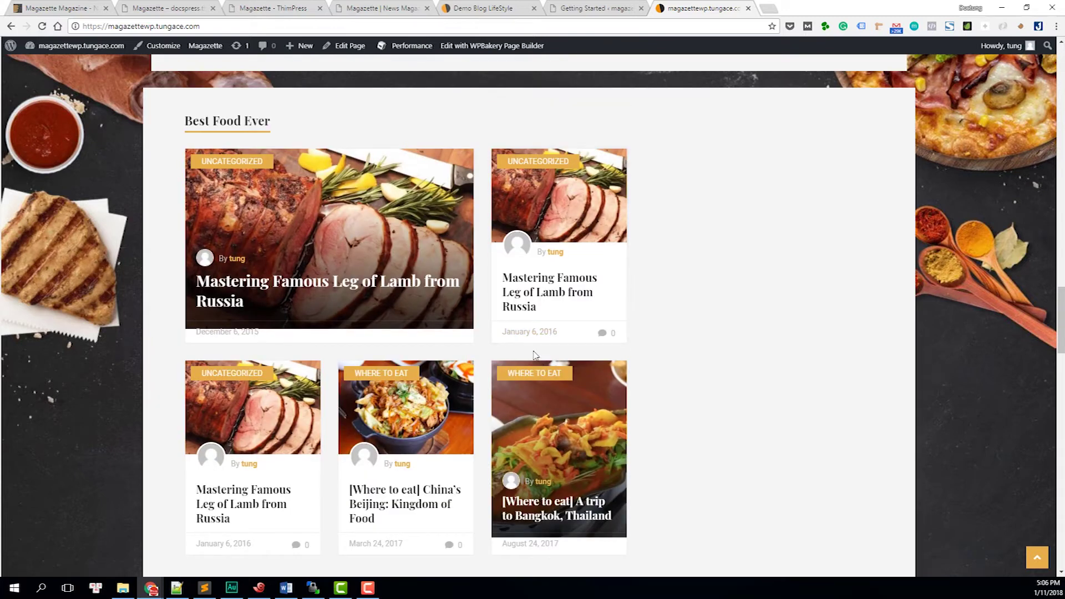
pyautogui.scroll(-10, 707, 378)
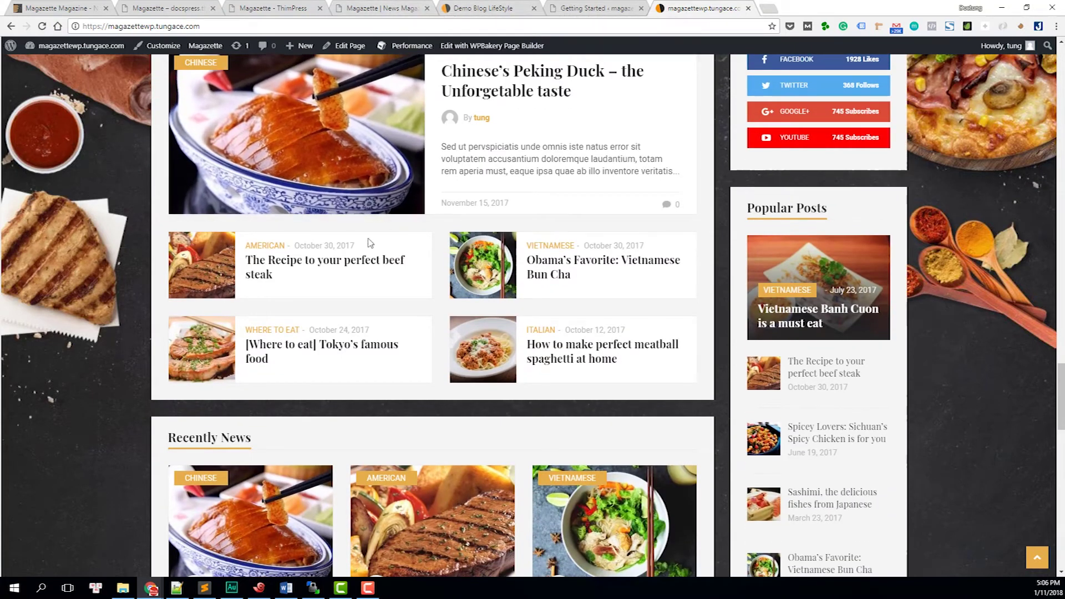
# Scroll back up to the Discover the true art of Food banner.
pyautogui.scroll(2, 379, 166)
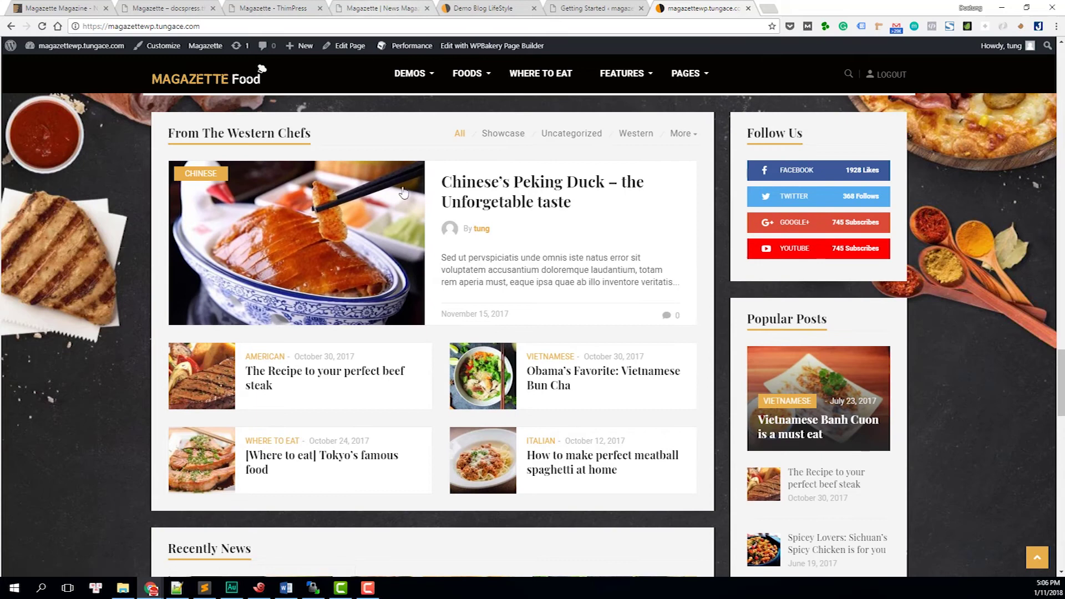
pyautogui.scroll(8, 423, 348)
pyautogui.scroll(15, 423, 349)
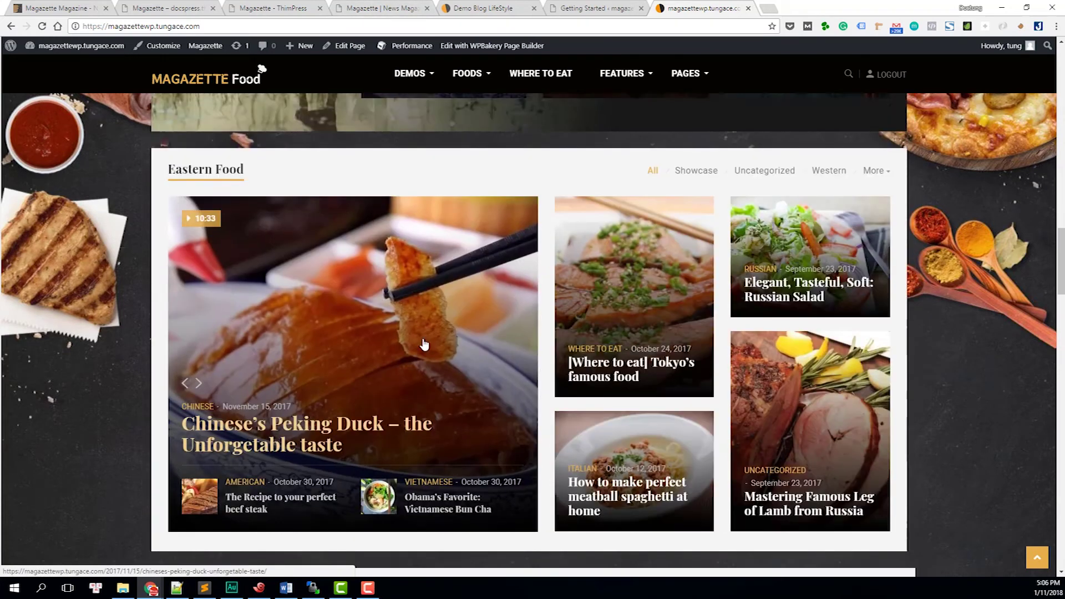
pyautogui.scroll(10, 414, 340)
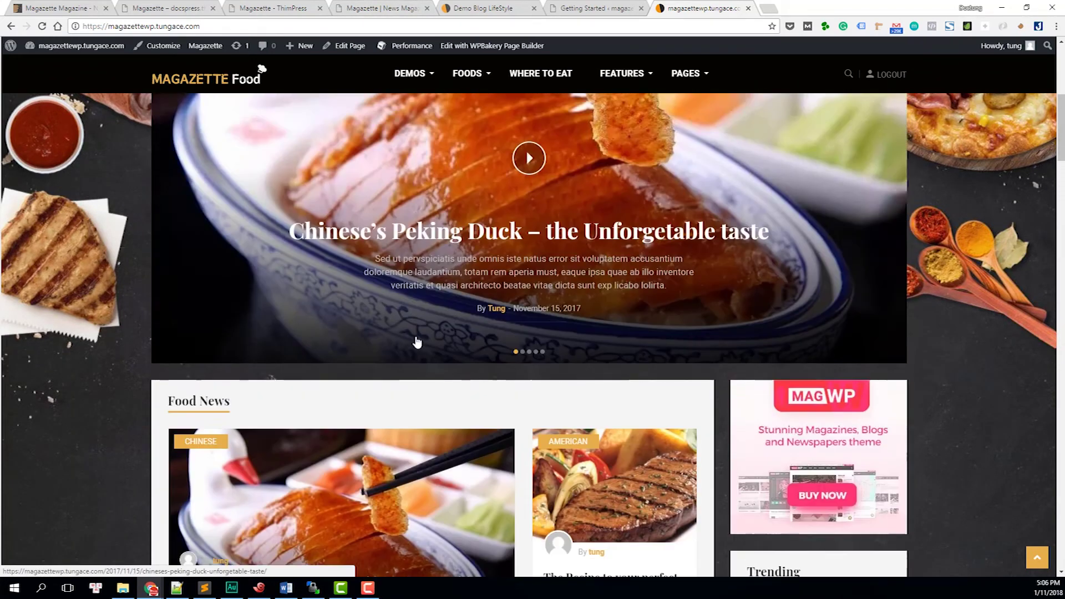
pyautogui.scroll(2, 418, 347)
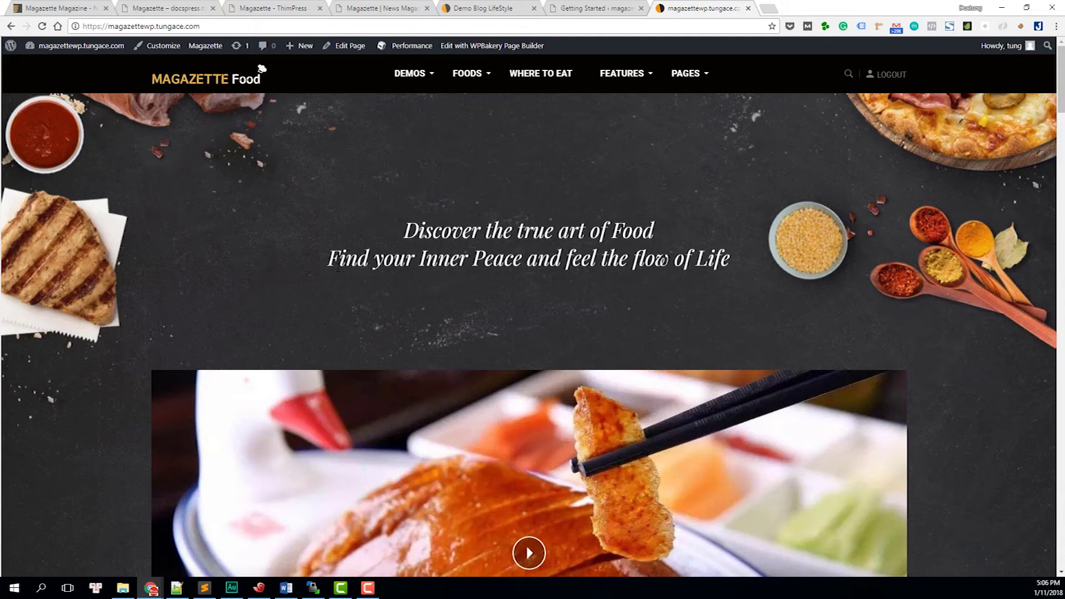
pyautogui.click(299, 7)
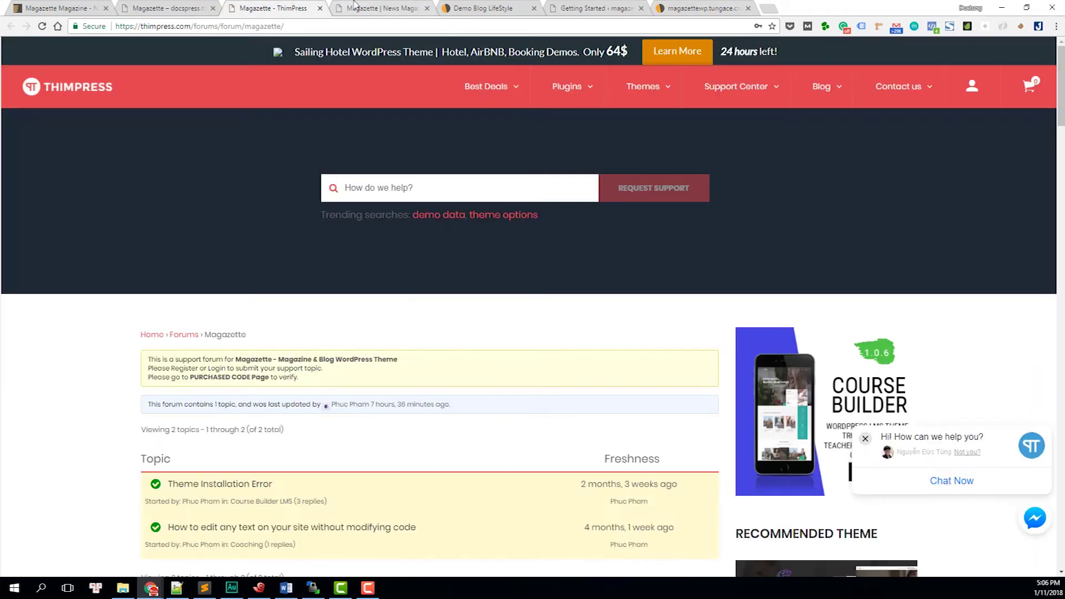
# Check the demo grid and Food site, then scroll through the Magazette docs' installation steps.
pyautogui.click(355, 5)
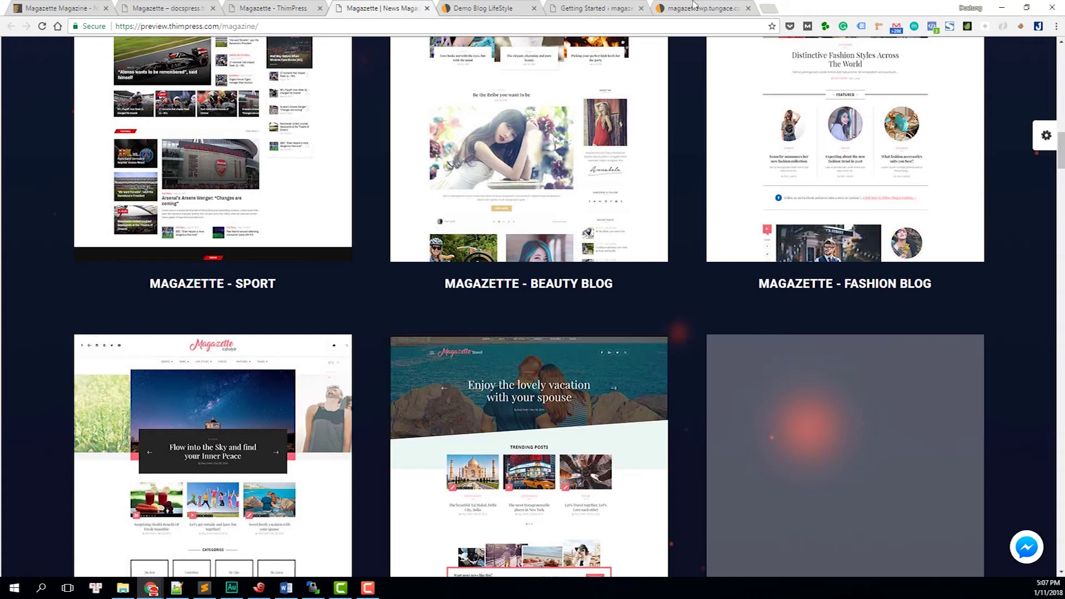
pyautogui.click(694, 5)
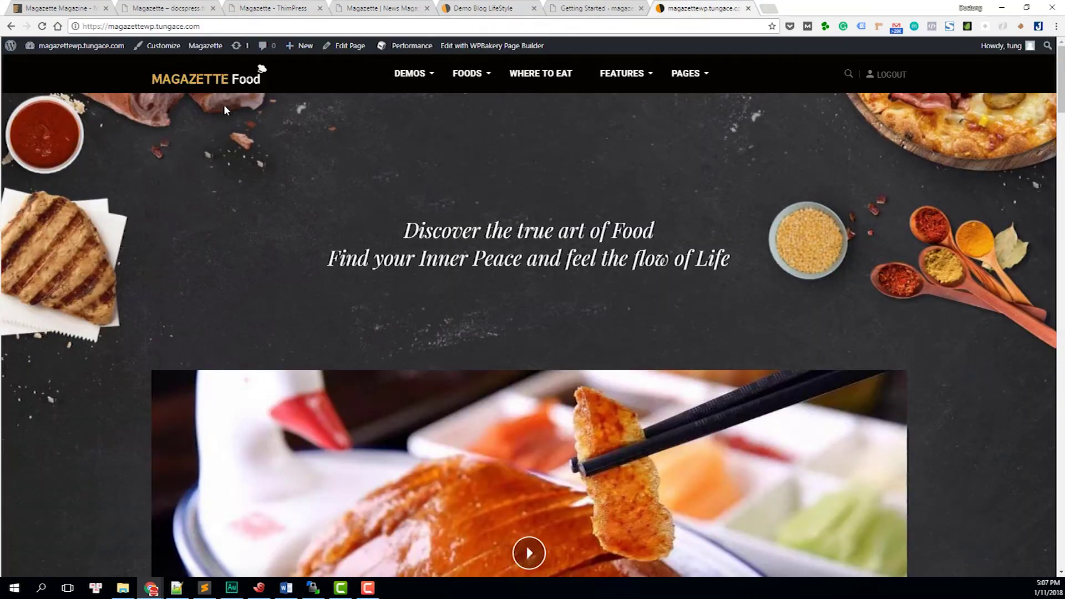
pyautogui.click(198, 5)
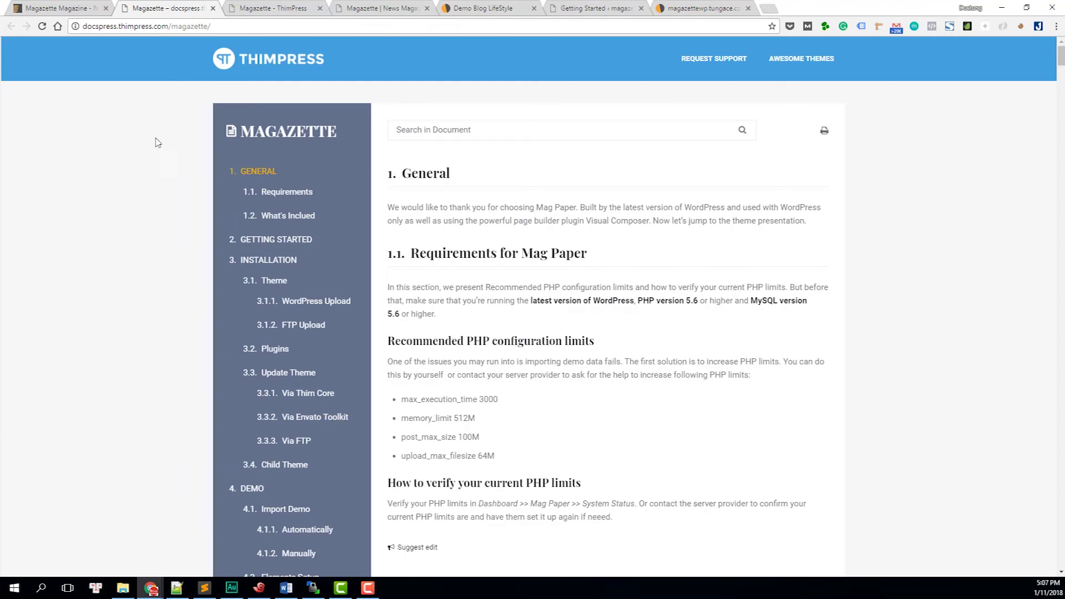
pyautogui.scroll(-10, 270, 267)
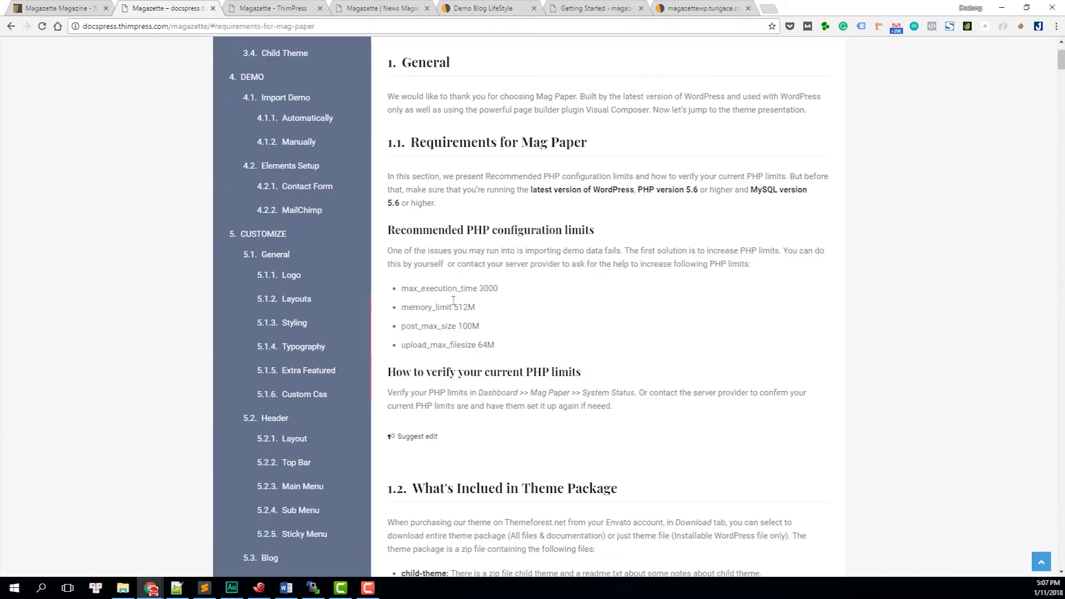
pyautogui.scroll(-15, 451, 310)
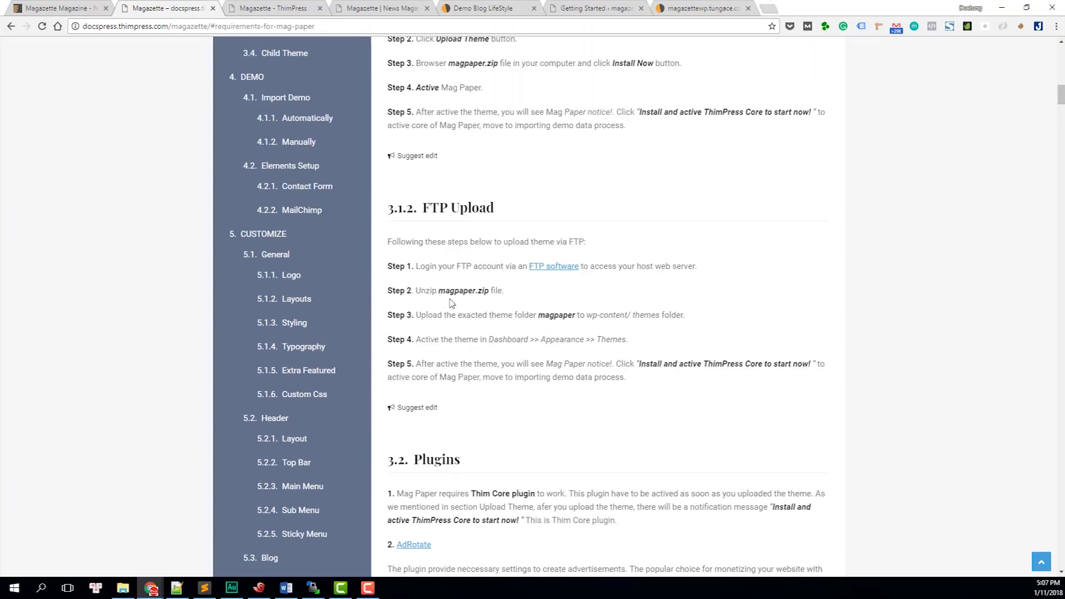
pyautogui.scroll(-15, 452, 281)
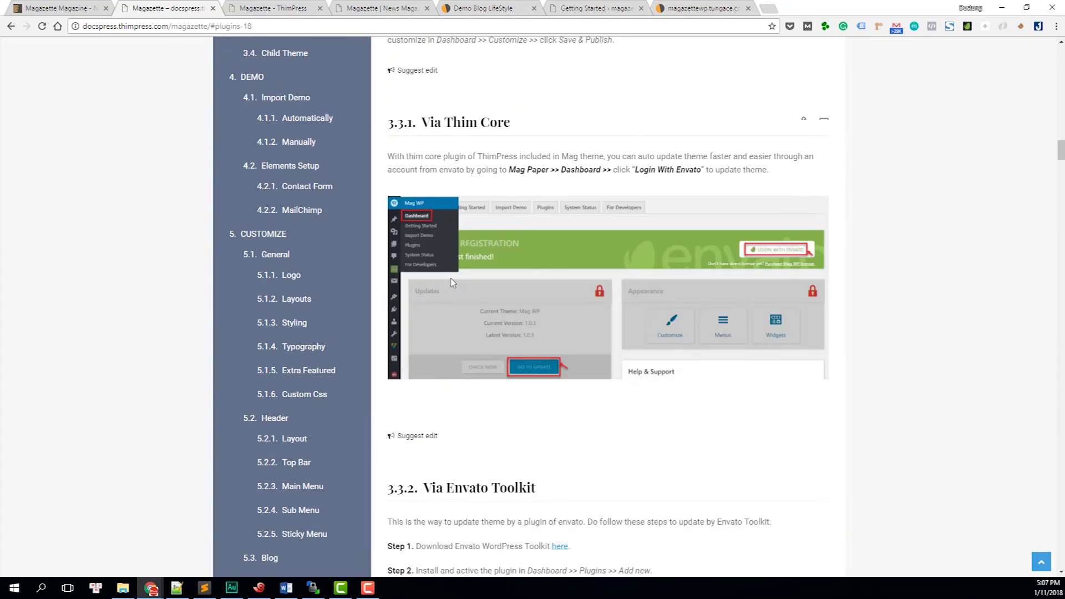
pyautogui.scroll(-6, 452, 277)
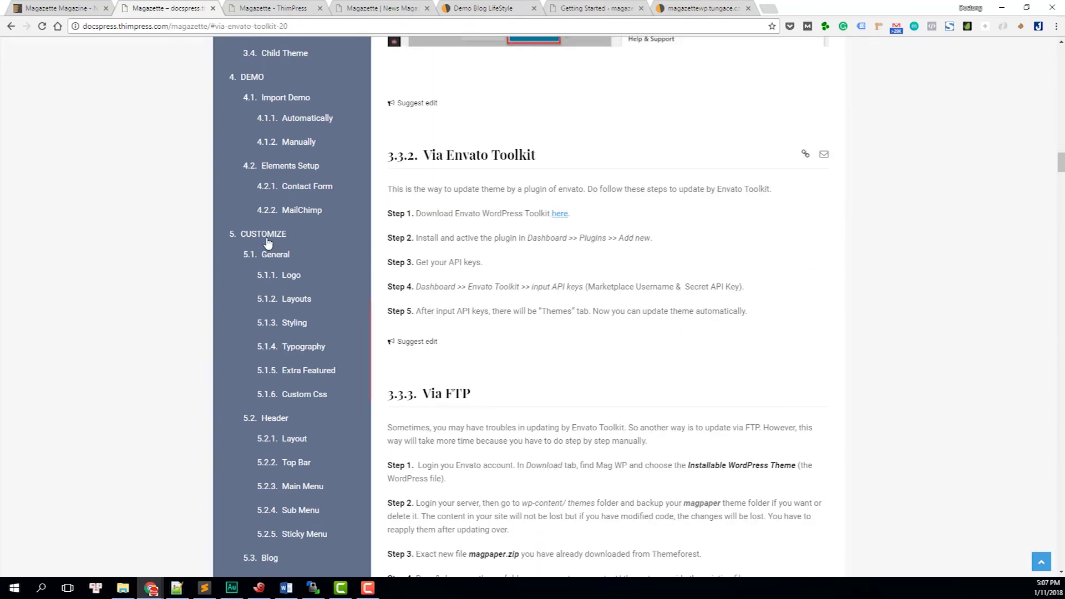
# Jump to the docs' 5. CUSTOMIZE section and scroll down to Styling.
pyautogui.click(264, 234)
pyautogui.scroll(-4, 450, 262)
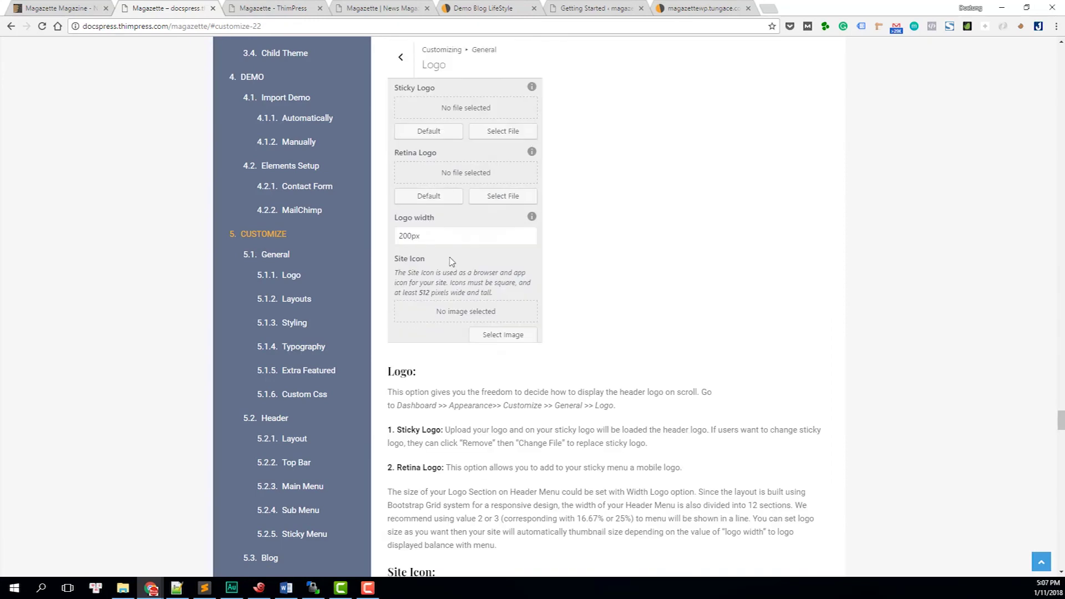
pyautogui.scroll(-13, 450, 262)
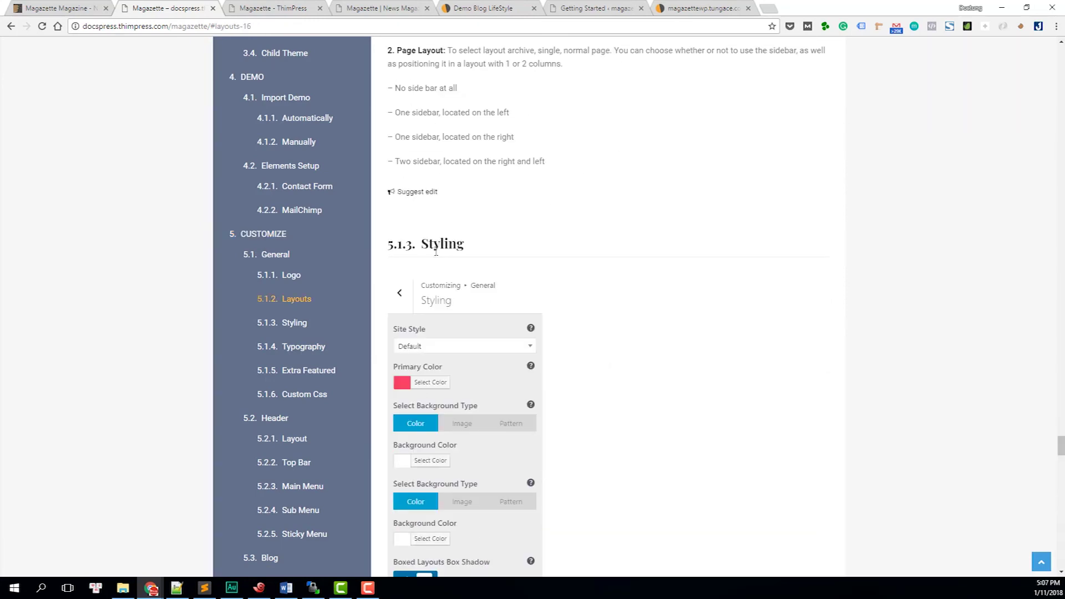
pyautogui.scroll(-6, 437, 253)
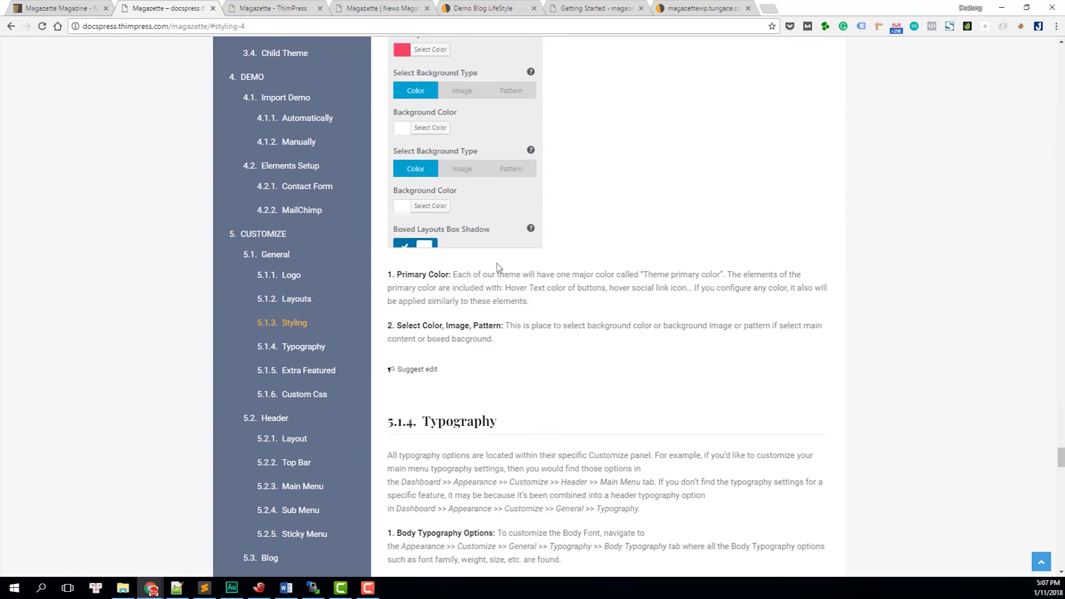
pyautogui.click(288, 7)
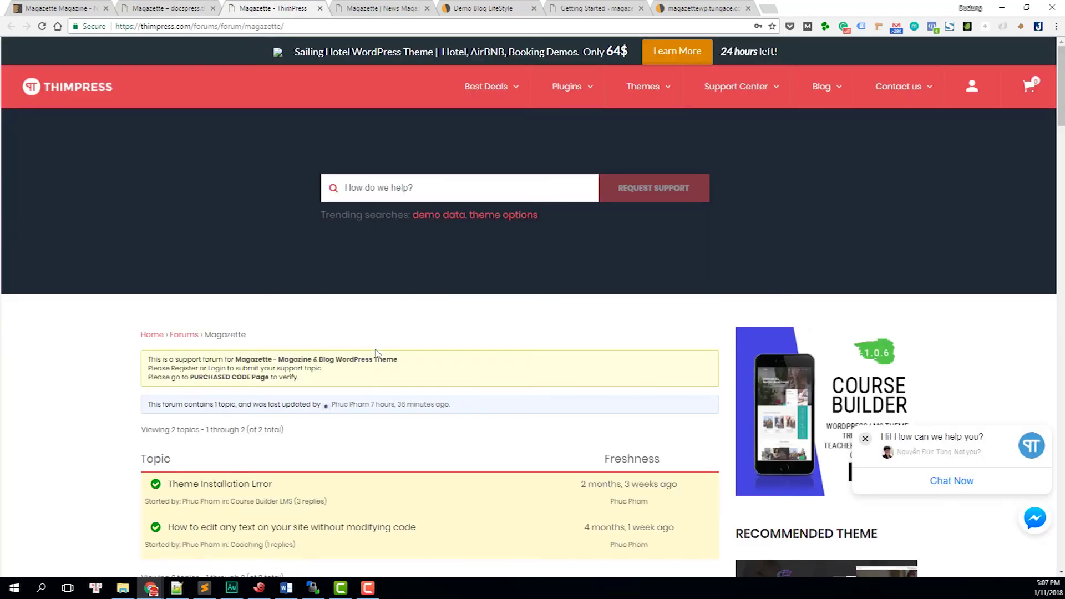
# Scroll the Magazette forum topics, opening the Sign In form and closing it without logging in.
pyautogui.scroll(-4, 376, 354)
pyautogui.scroll(2, 371, 362)
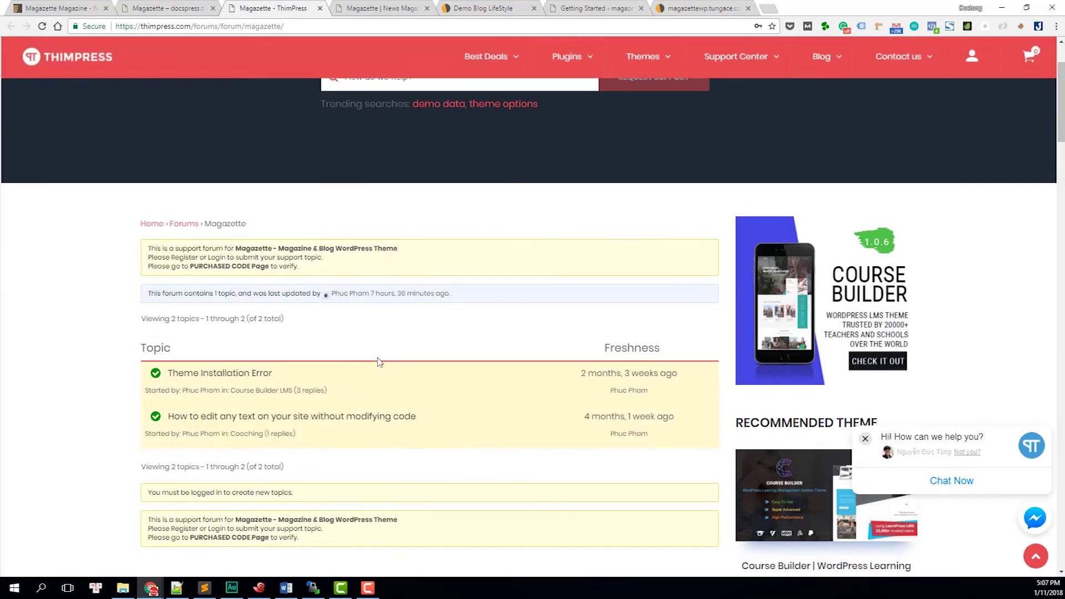
pyautogui.scroll(2, 379, 362)
pyautogui.click(971, 84)
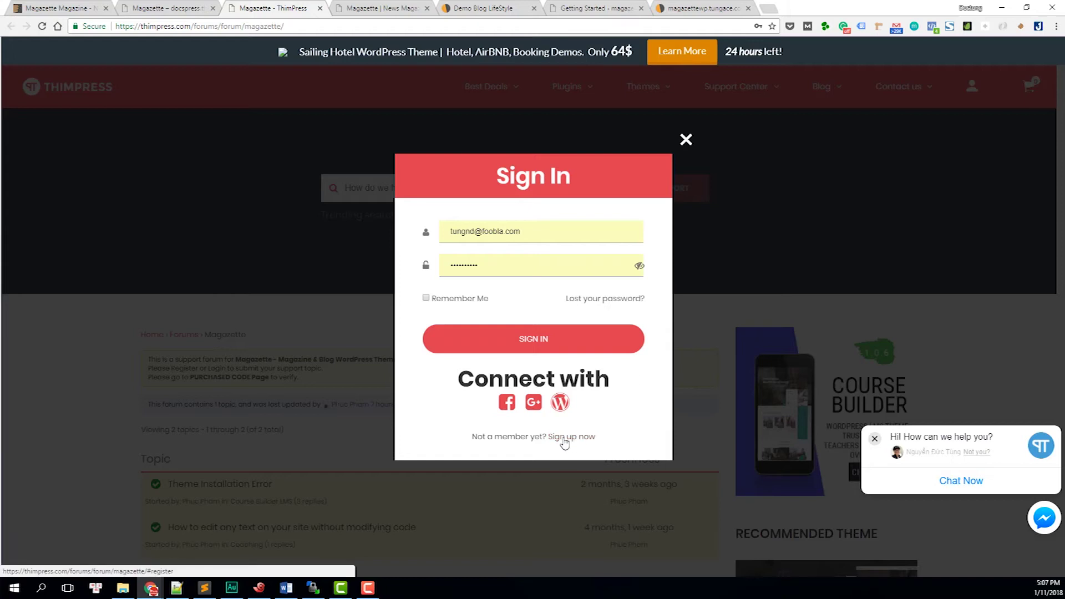
pyautogui.click(686, 139)
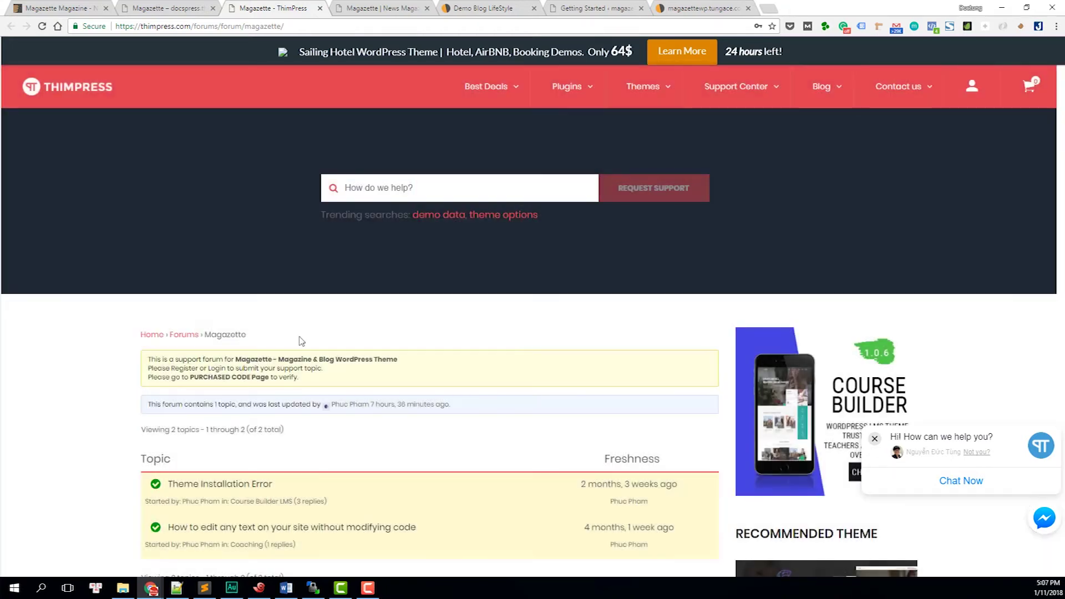
pyautogui.scroll(-3, 242, 370)
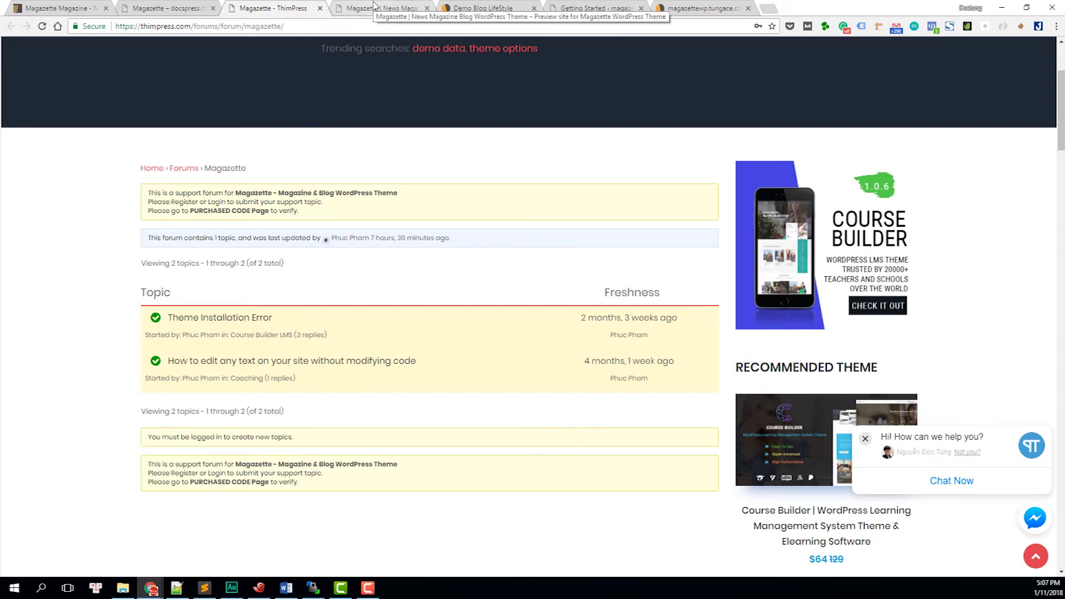
# Switch to the fresh magazette.tungace.com site and scroll its default homepage.
pyautogui.hotkey('ctrl', '9')
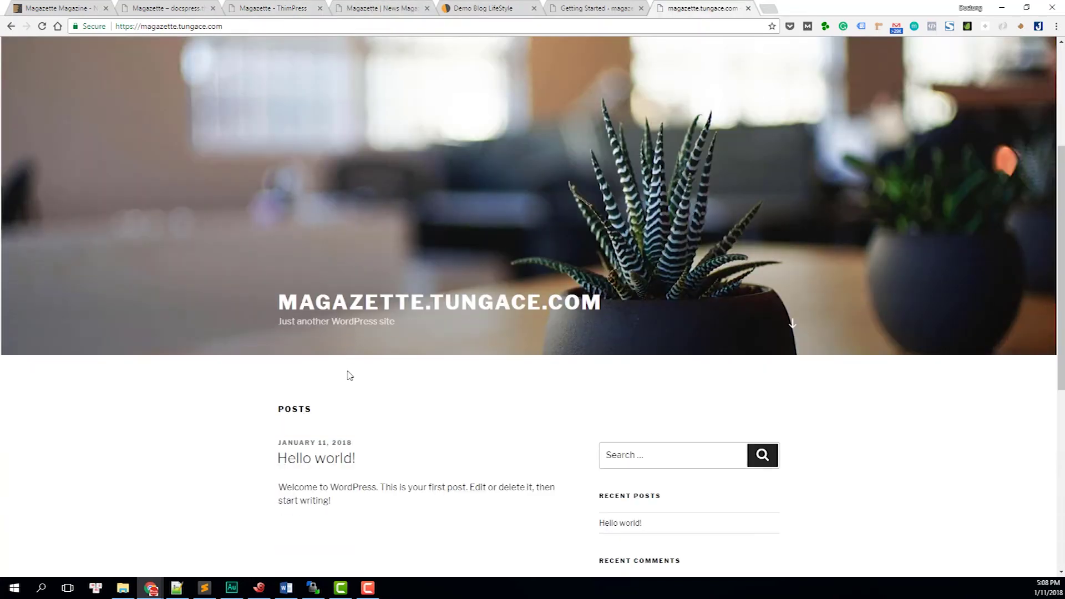
pyautogui.scroll(5, 350, 376)
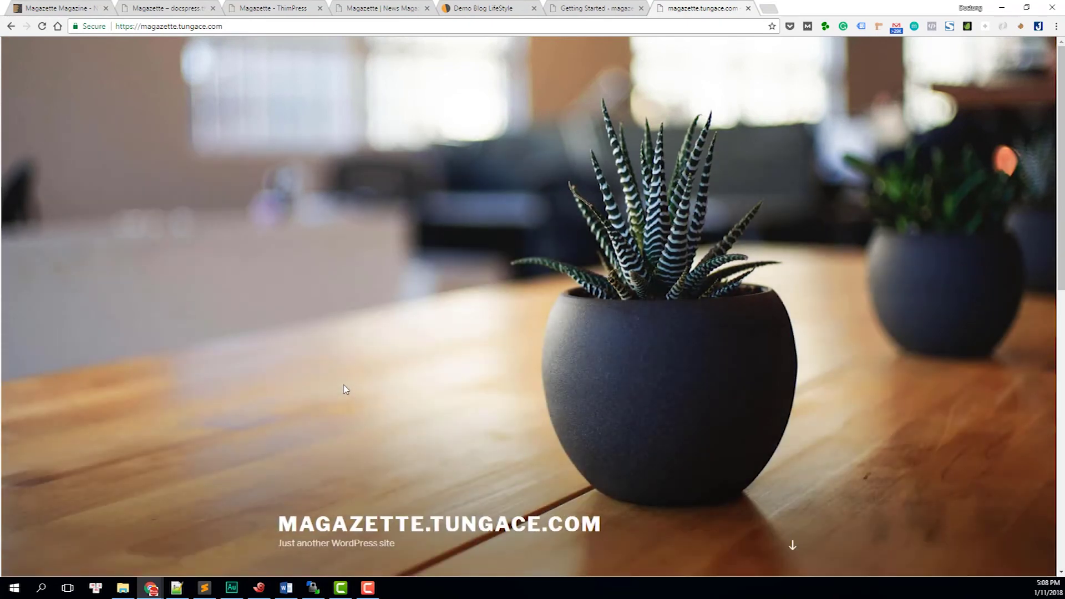
pyautogui.scroll(-5, 345, 394)
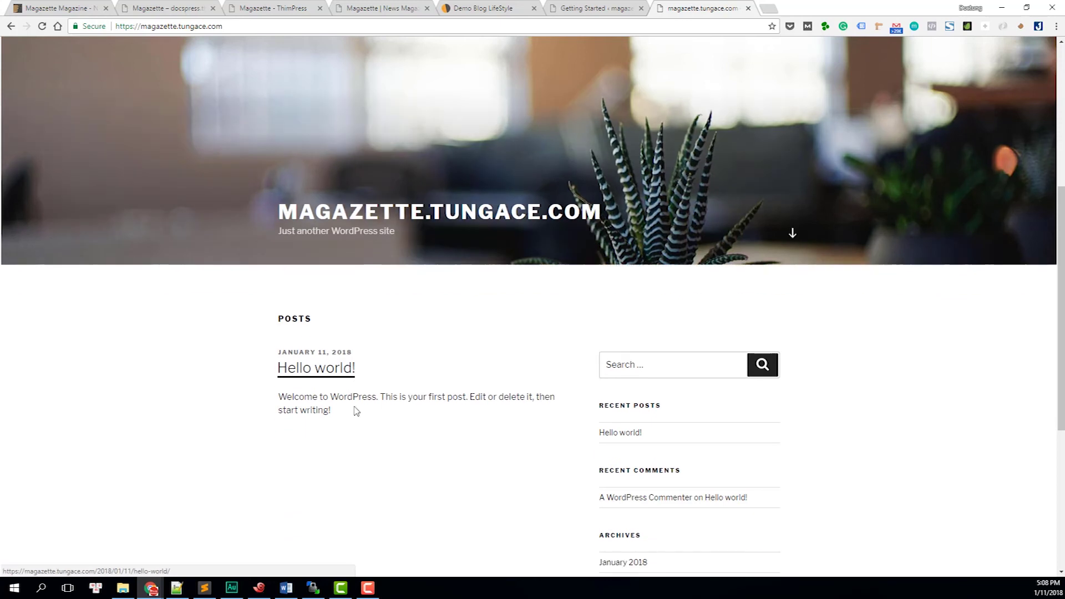
pyautogui.scroll(-3, 355, 411)
pyautogui.scroll(3, 352, 416)
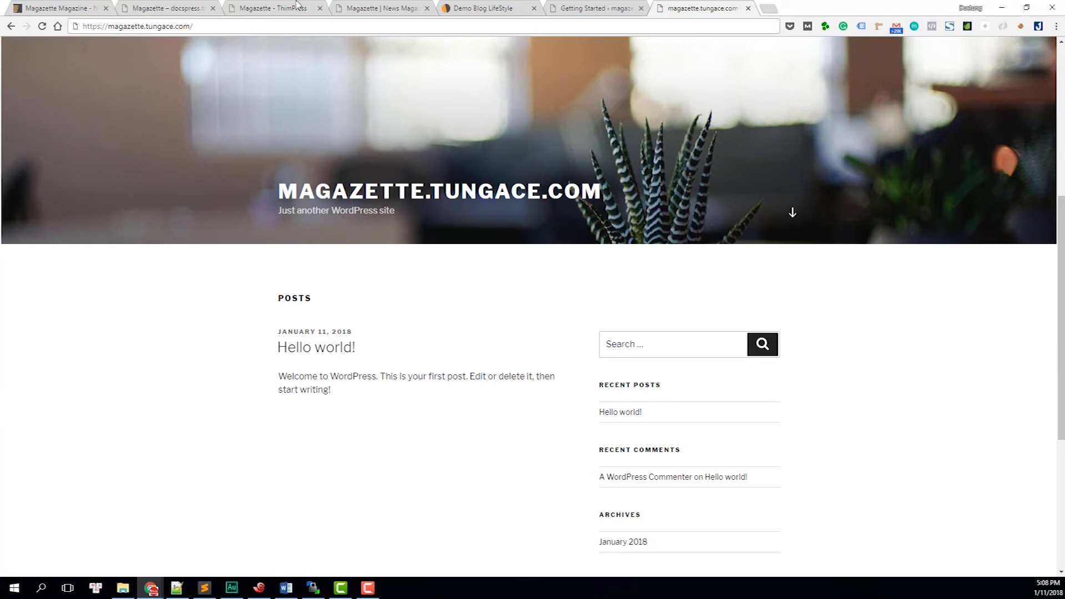
# Append wp-admin to the site address and load it.
pyautogui.click(206, 28)
pyautogui.click(207, 28)
pyautogui.write('wp')
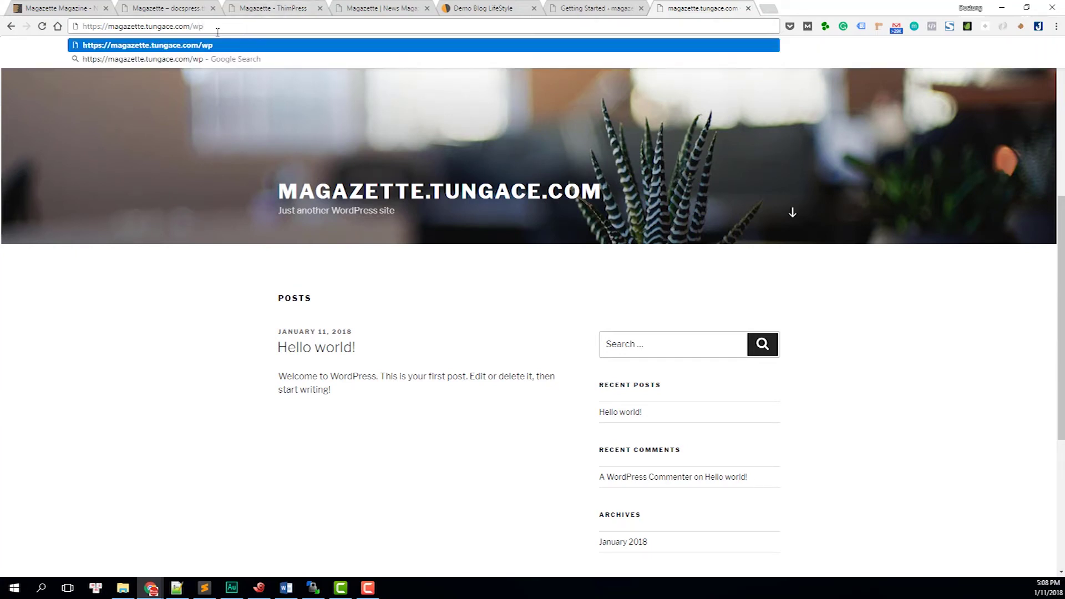
pyautogui.write('-admin')
pyautogui.press('Return')
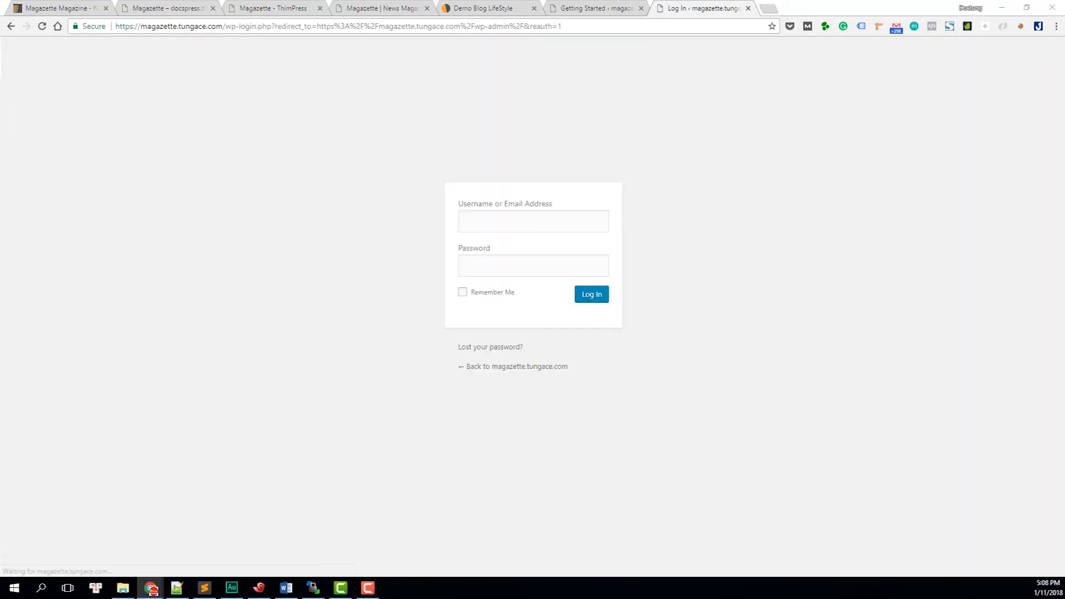
# Log in to the WordPress dashboard and decline the password manager's save and update offers.
pyautogui.click(596, 297)
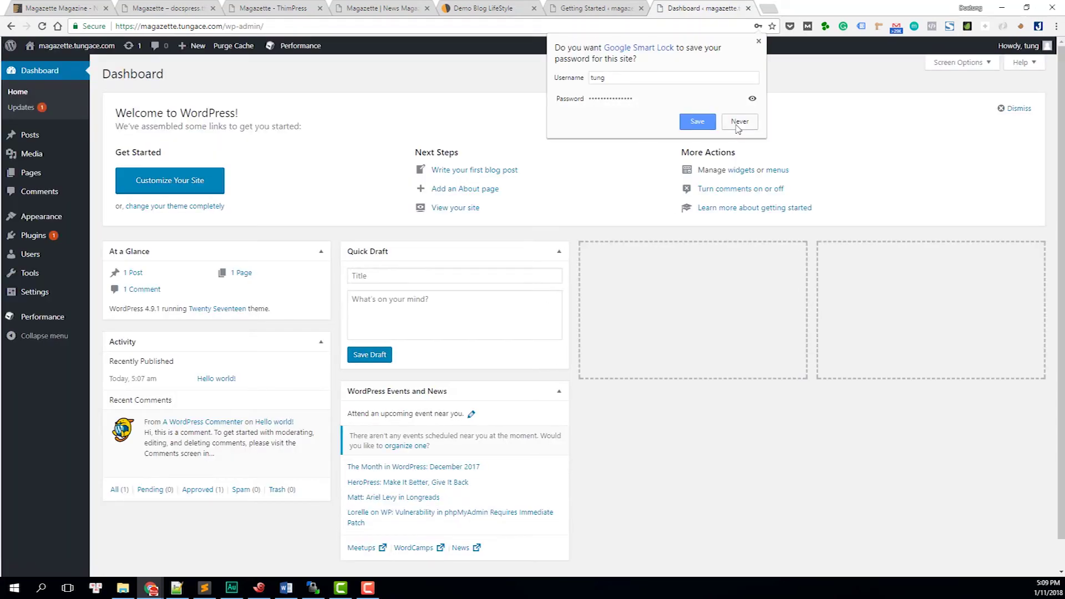
pyautogui.click(740, 121)
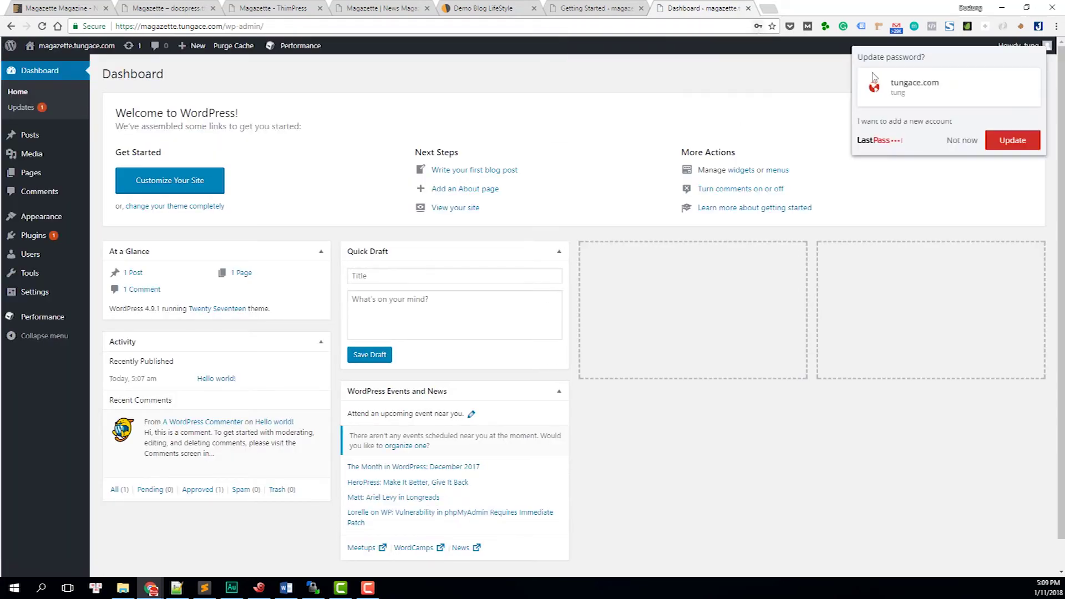
pyautogui.click(960, 140)
# Go to Appearance > Themes and start adding a new theme.
pyautogui.moveTo(61, 215)
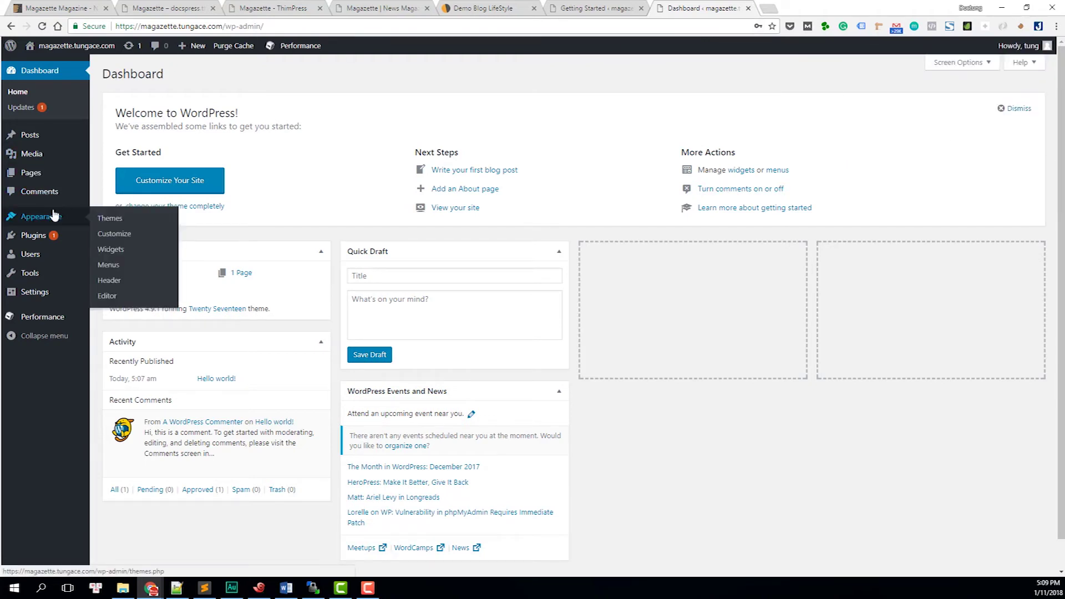
pyautogui.click(107, 217)
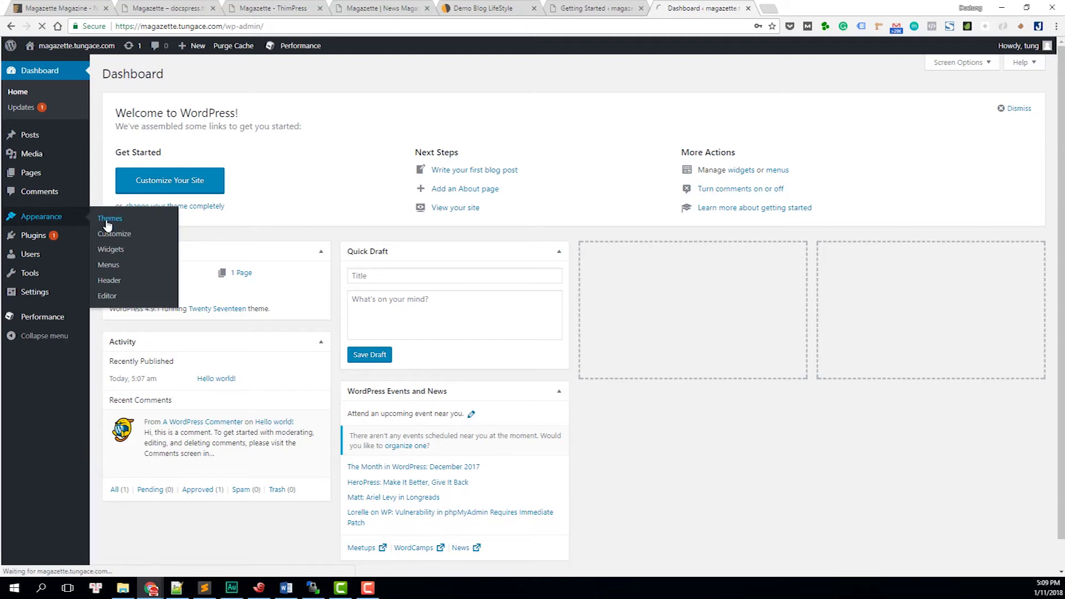
pyautogui.click(212, 76)
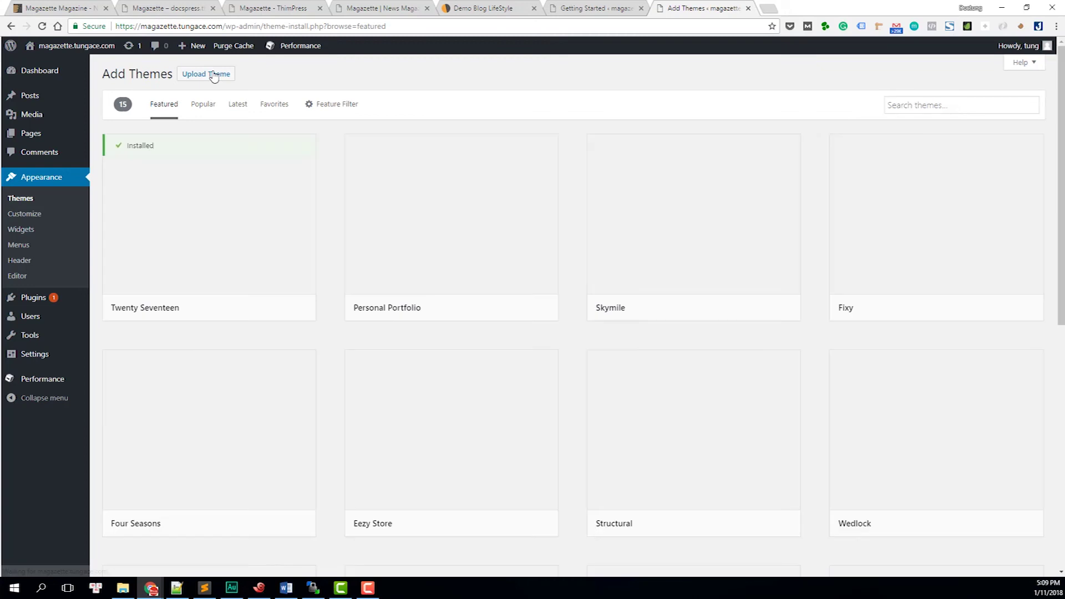
# Upload magazette.zip from File Explorer, install it, and activate the Magazette theme.
pyautogui.click(221, 74)
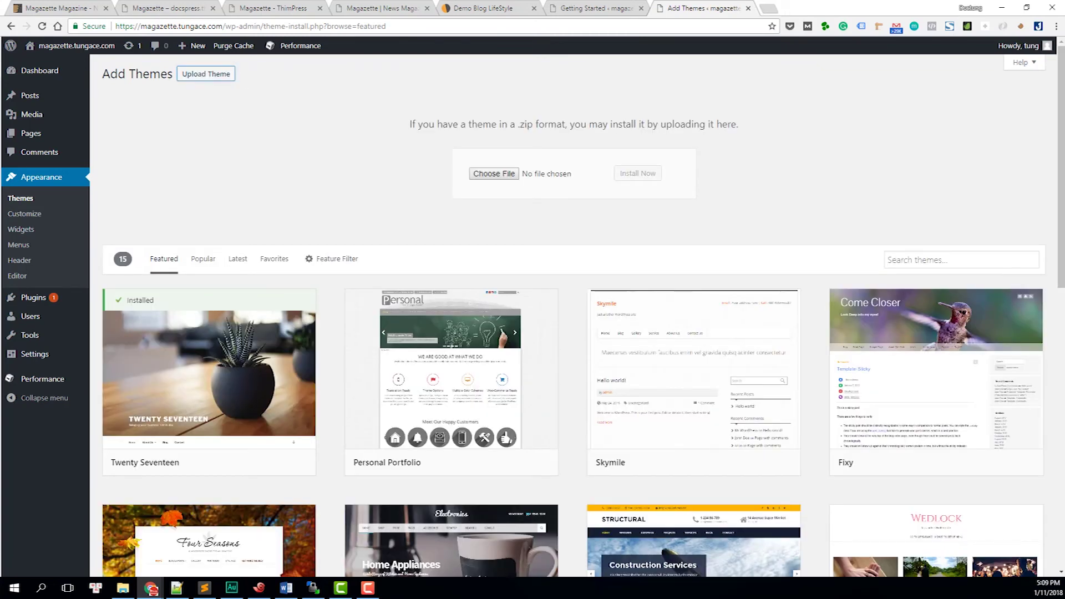
pyautogui.click(123, 588)
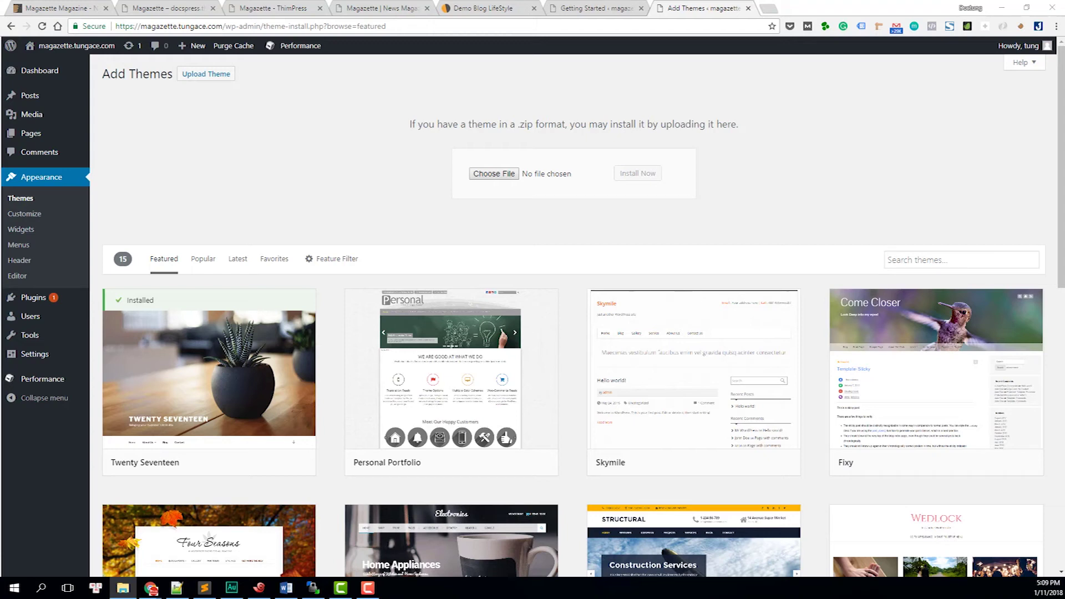
pyautogui.moveTo(3, 167); pyautogui.dragTo(501, 173)
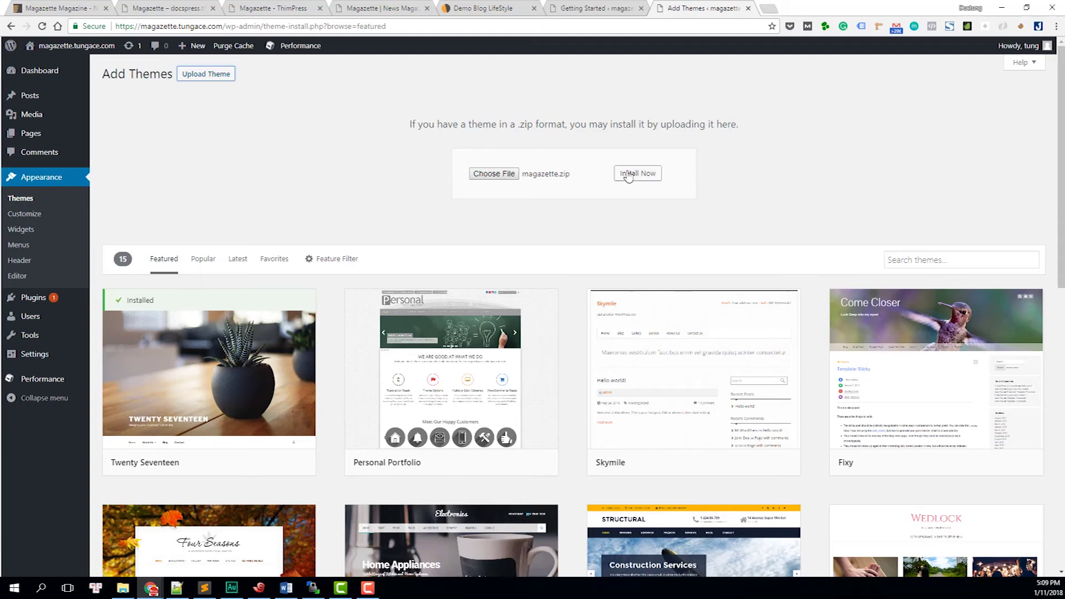
pyautogui.click(627, 174)
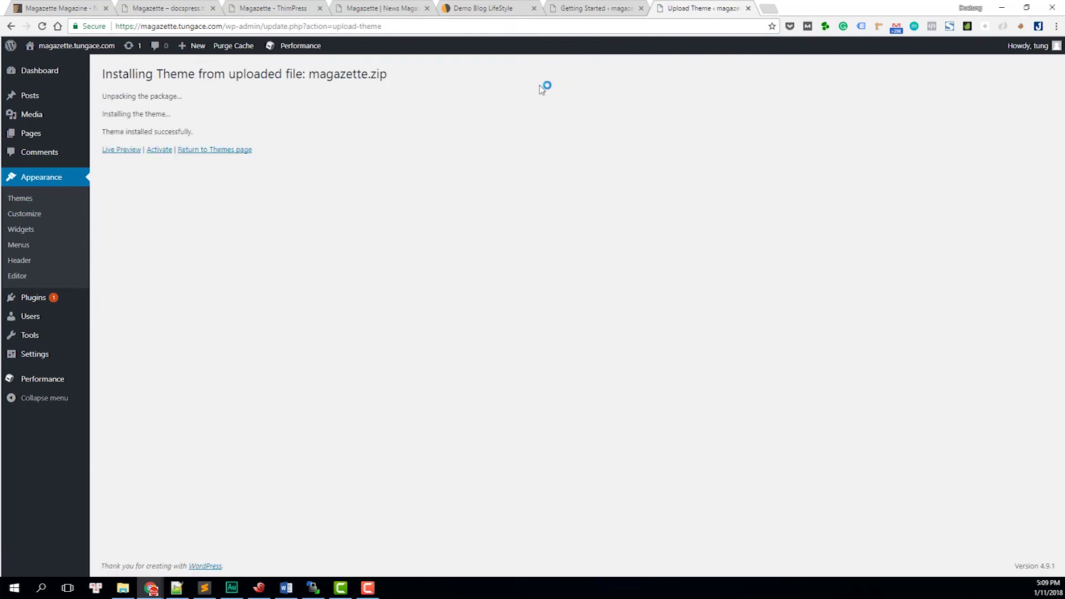
pyautogui.click(160, 151)
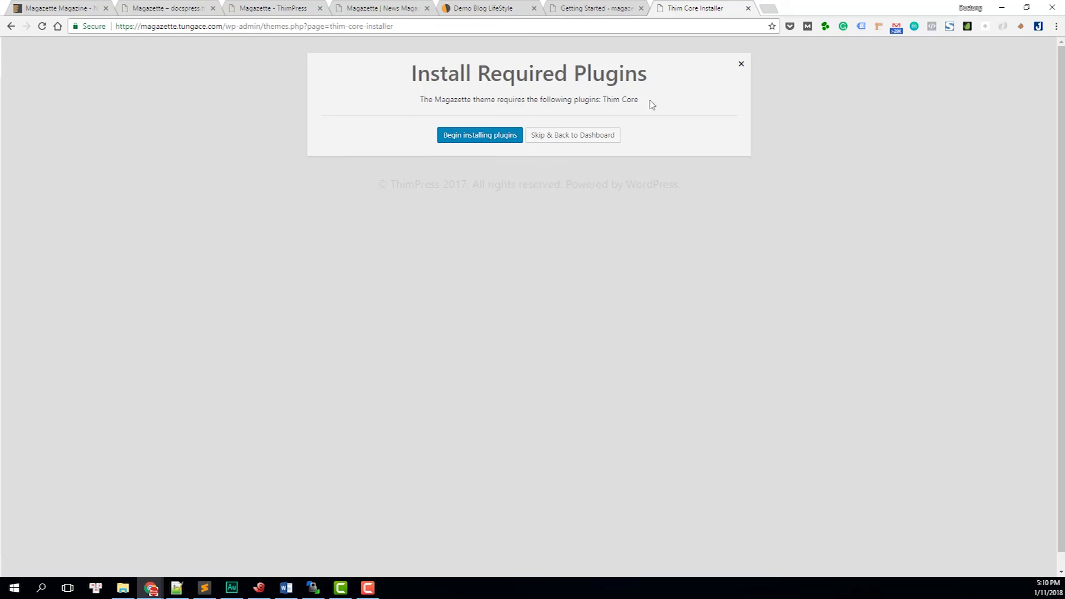
# Install the required Thim Core plugin from the Install Required Plugins screen.
pyautogui.moveTo(603, 100); pyautogui.dragTo(573, 100)
pyautogui.click(598, 94)
pyautogui.click(506, 136)
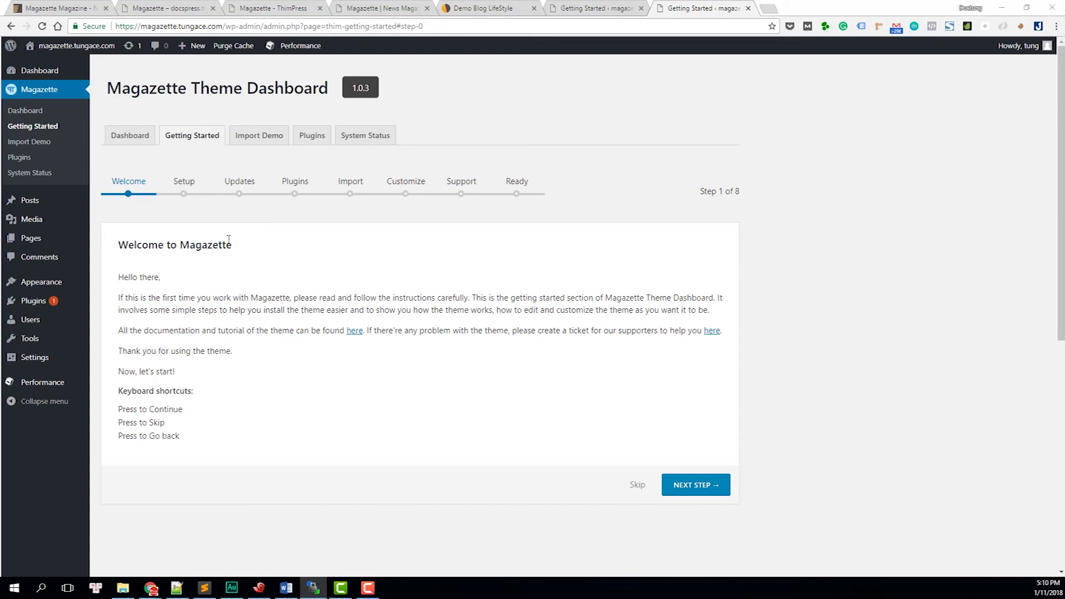
# Advance the Magazette wizard from its Welcome step to general setup.
pyautogui.tripleClick(179, 245)
pyautogui.click(181, 246)
pyautogui.doubleClick(182, 246)
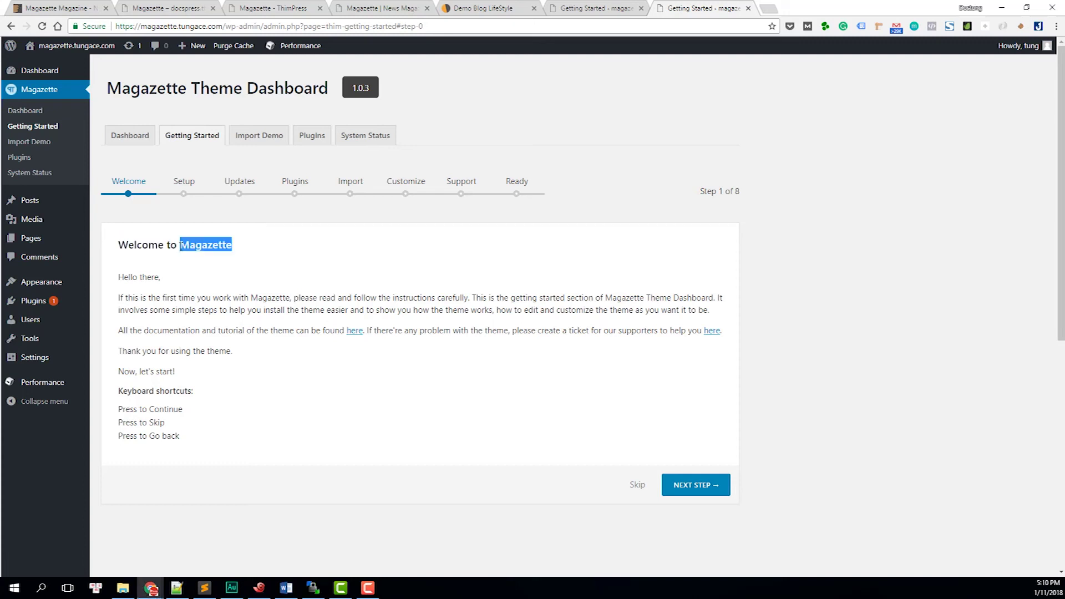
pyautogui.click(183, 245)
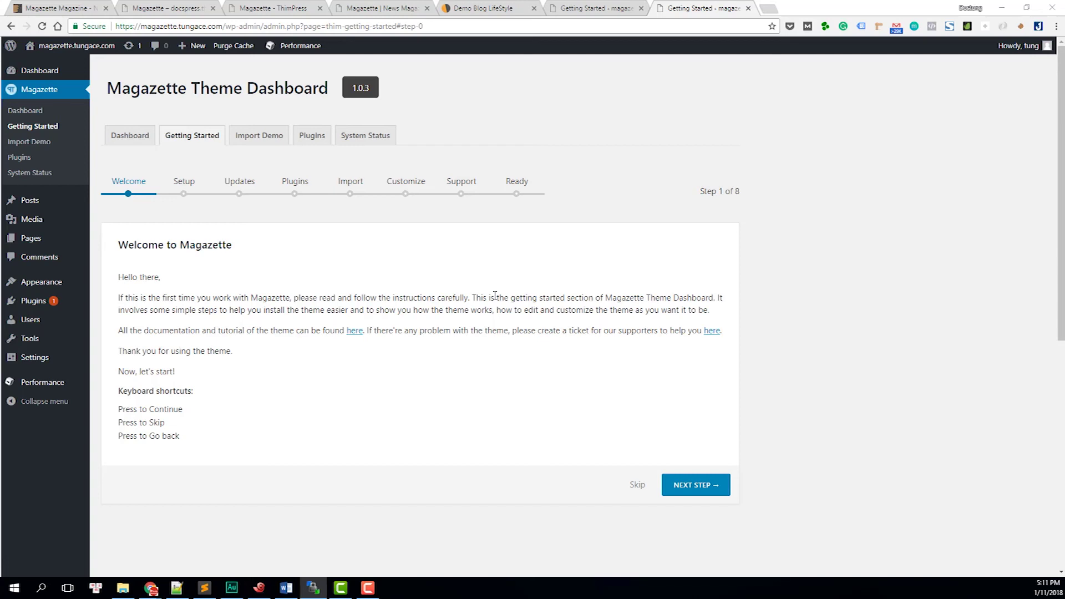
pyautogui.click(694, 485)
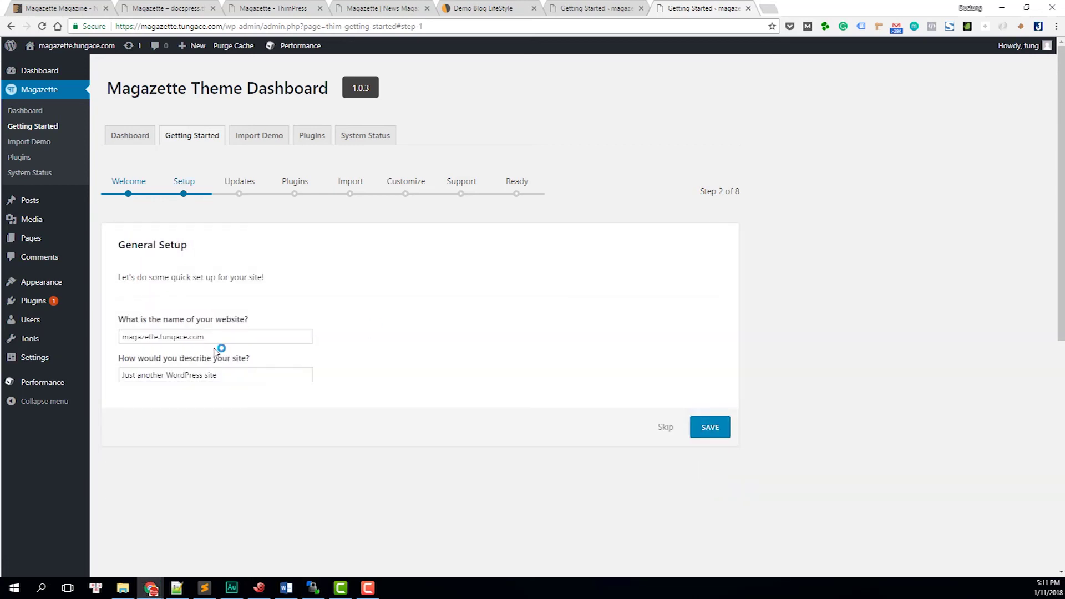
# Set the website name to 'Magazette' and description to 'The best blog ever', then save.
pyautogui.tripleClick(247, 333)
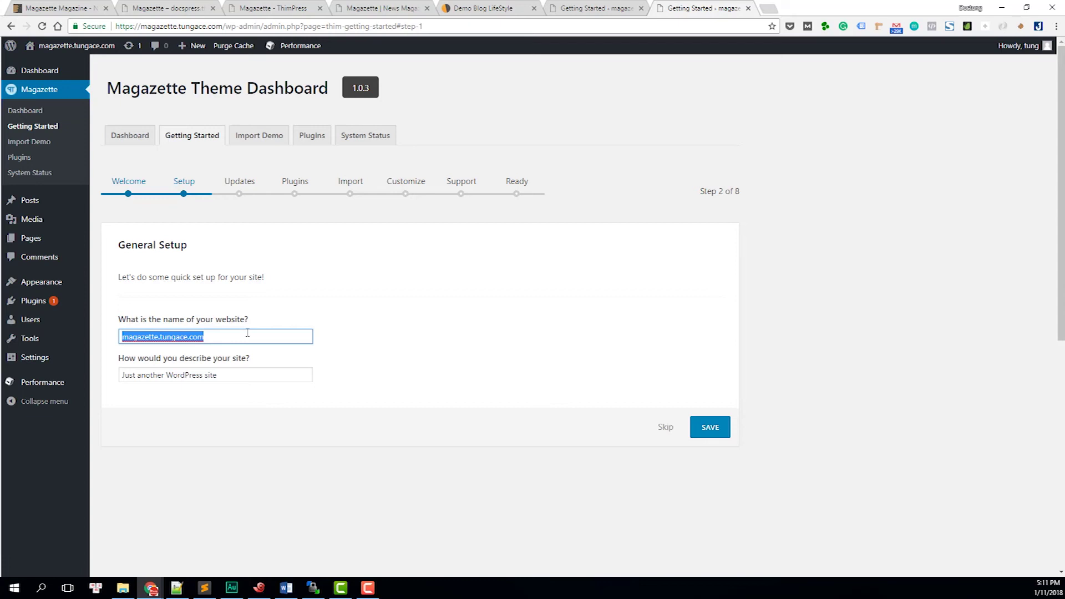
pyautogui.write('Maga')
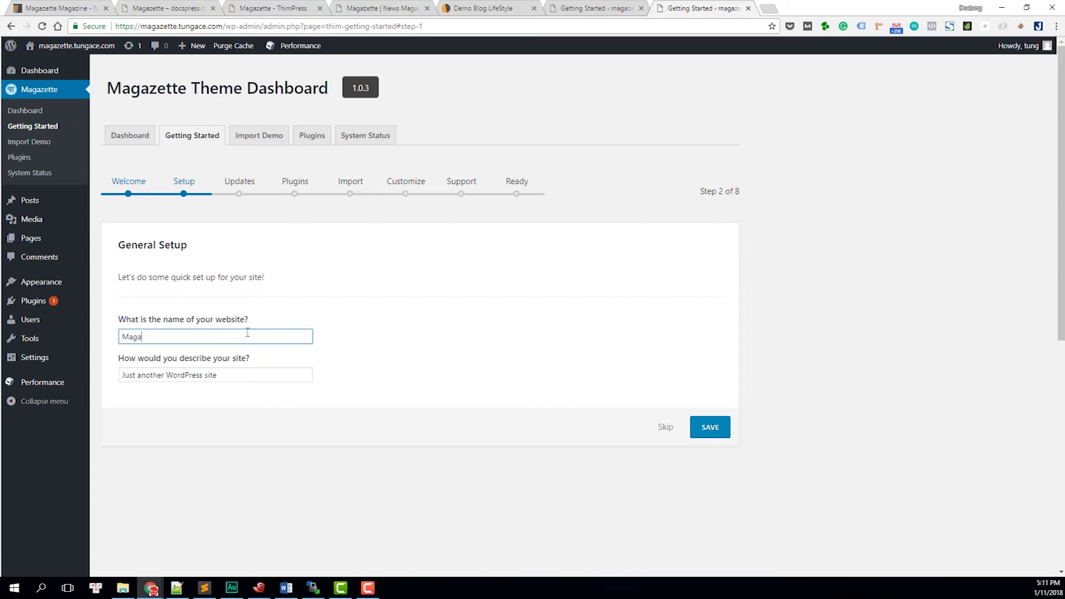
pyautogui.write('zette')
pyautogui.press('Tab')
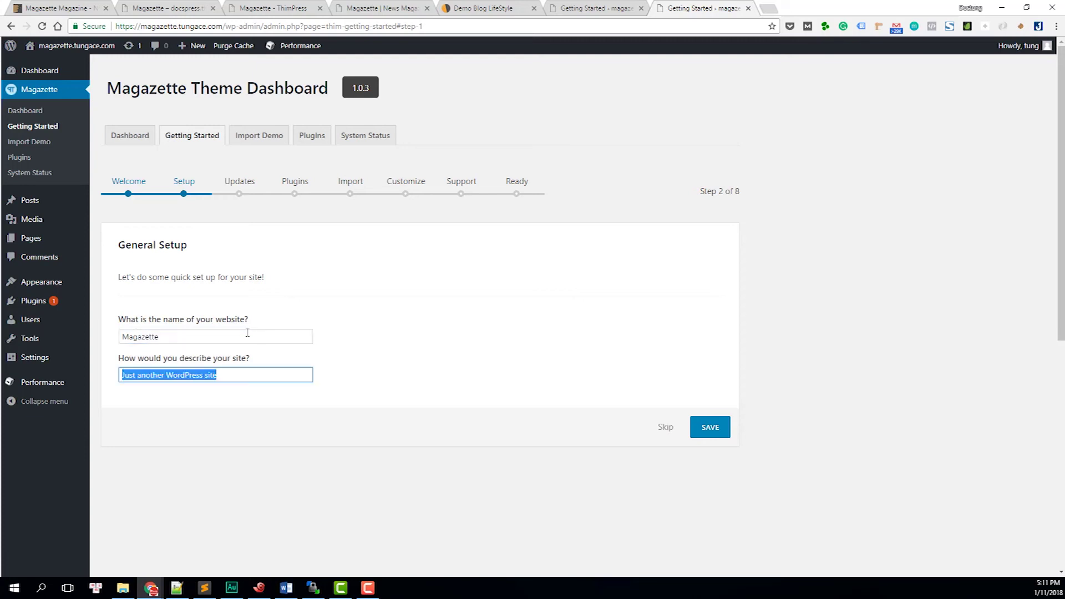
pyautogui.write('THebs')
pyautogui.press('BackSpace')
pyautogui.press('BackSpace')
pyautogui.press('BackSpace')
pyautogui.press('BackSpace')
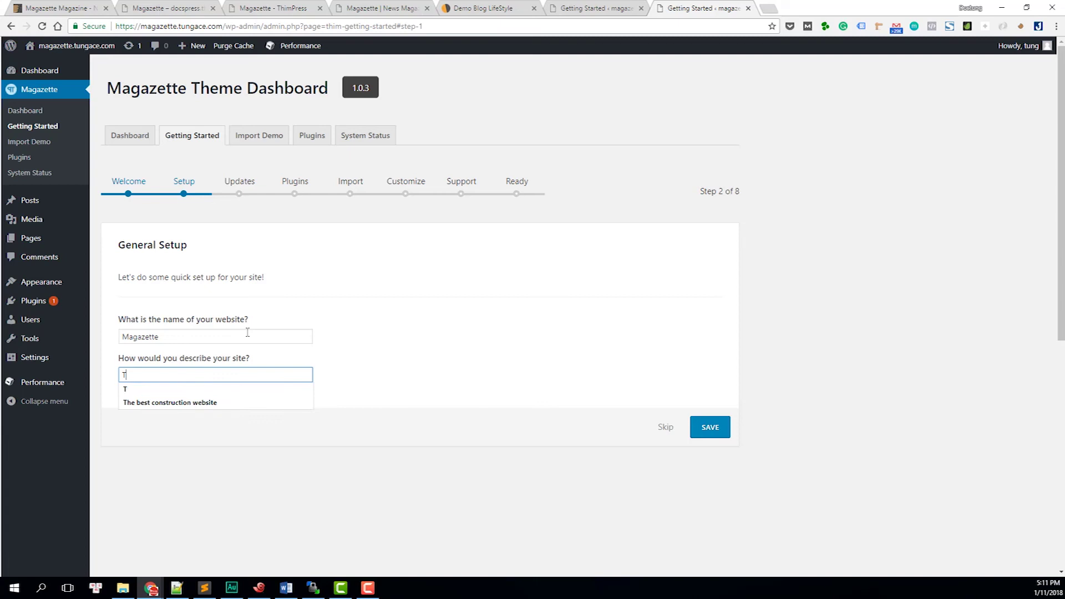
pyautogui.write('The best blog ever')
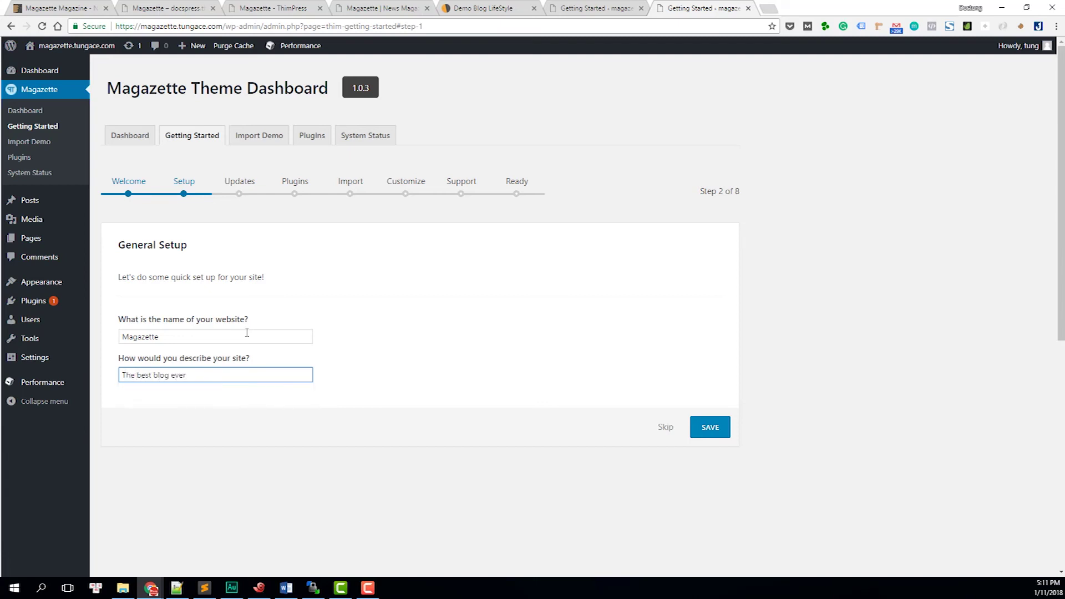
pyautogui.click(705, 436)
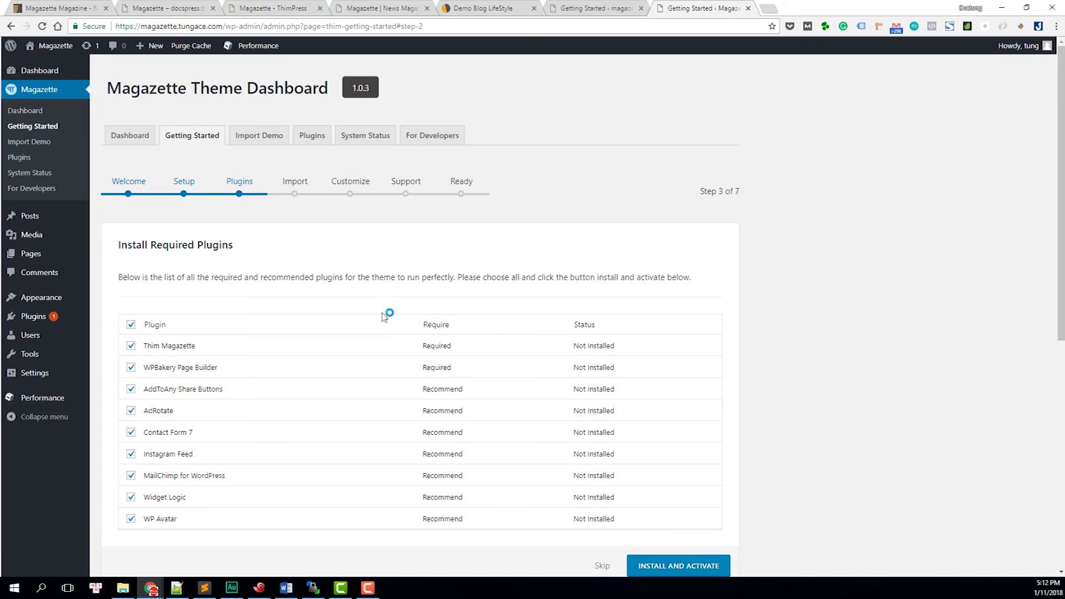
# Install and activate all the listed required and recommended plugins.
pyautogui.click(682, 566)
pyautogui.scroll(-1, 664, 502)
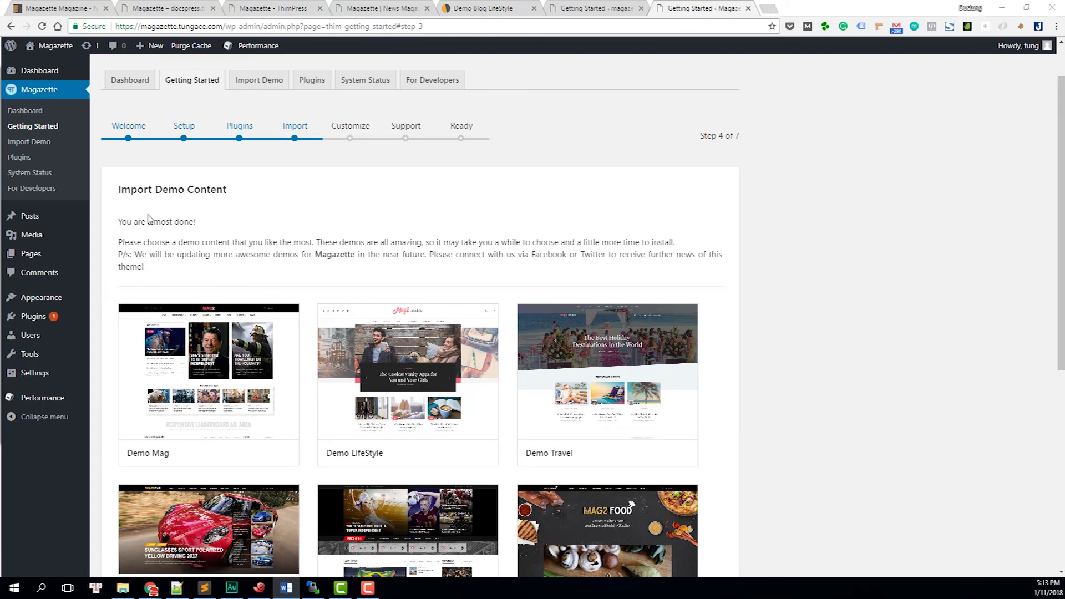
# Install the Demo Food demo and import its content, letting the import run to completion.
pyautogui.doubleClick(126, 190)
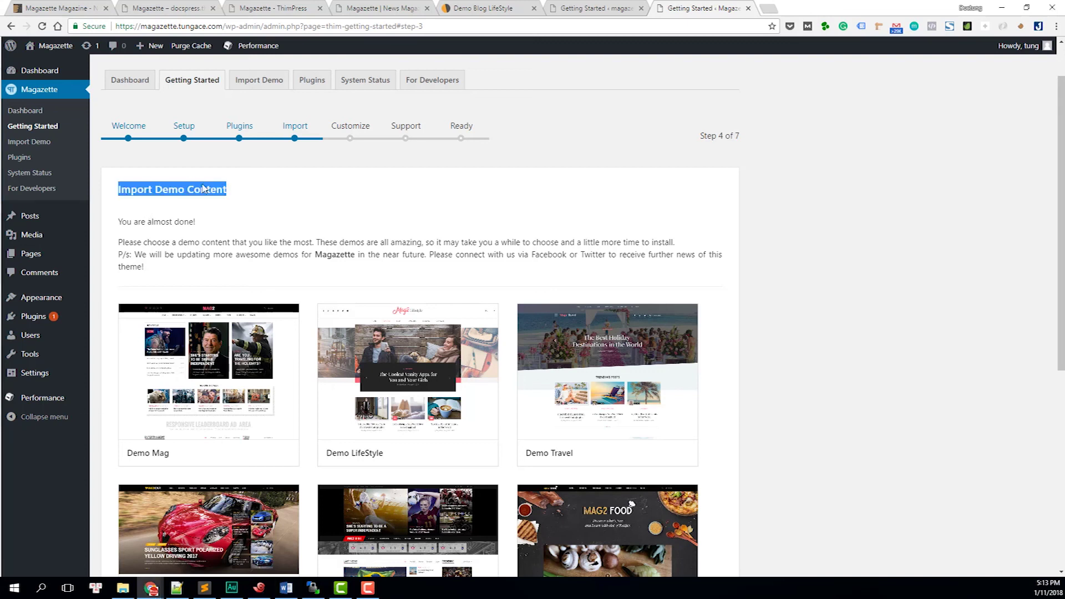
pyautogui.click(203, 189)
pyautogui.scroll(-5, 278, 356)
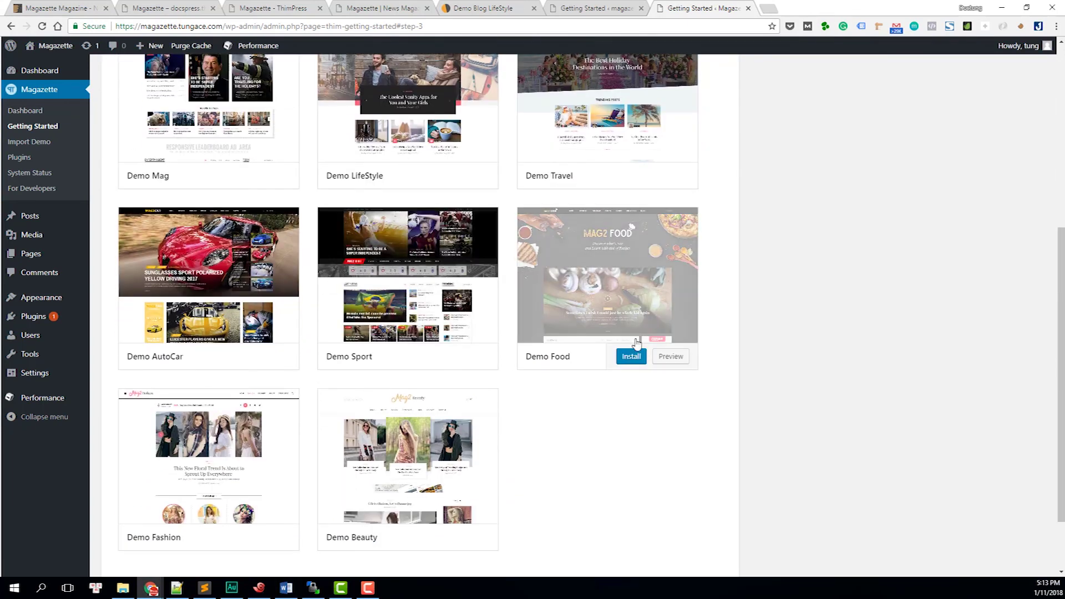
pyautogui.click(632, 356)
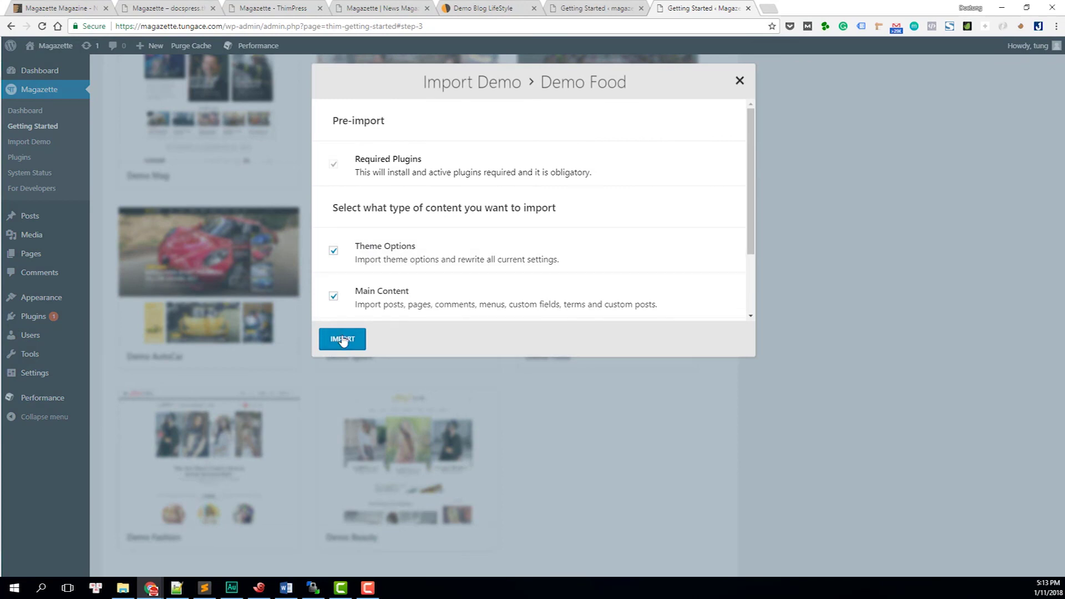
pyautogui.click(343, 339)
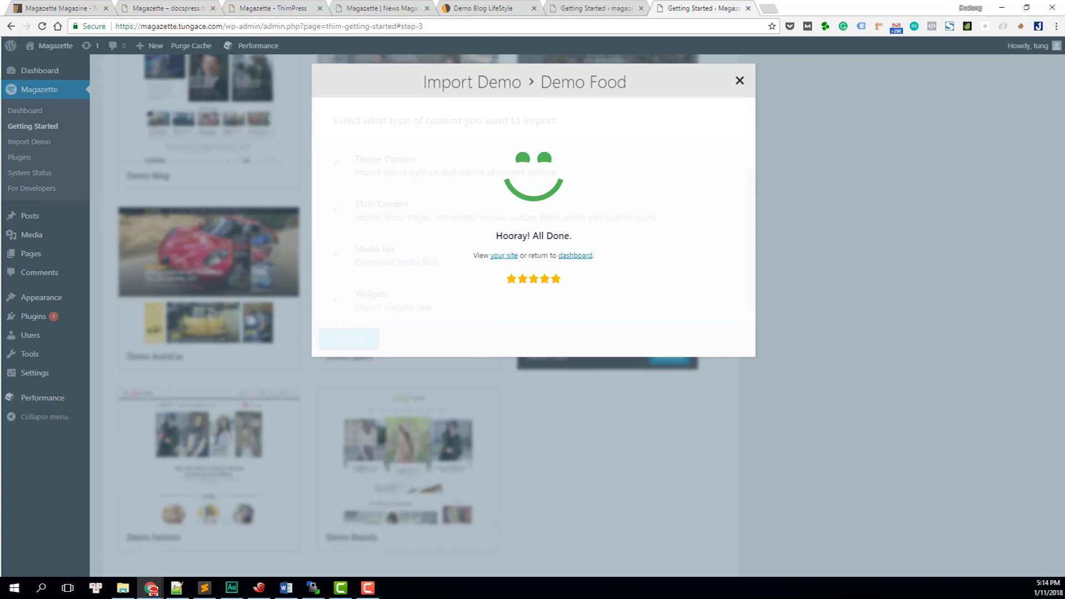
pyautogui.hotkey('alt', 'Tab')
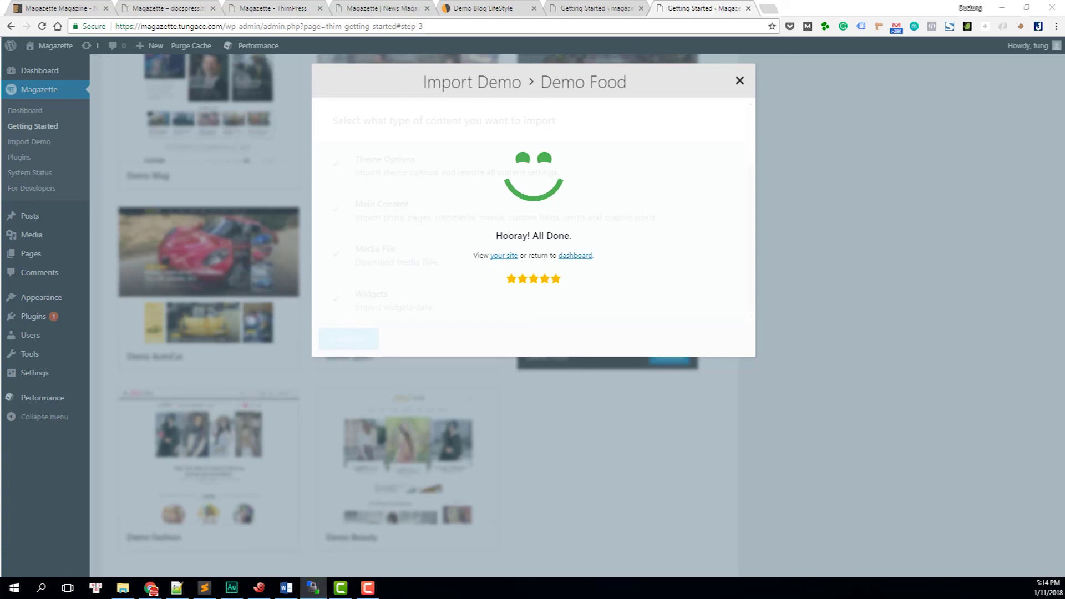
# Open the live Magazette Food homepage in a new tab, scroll it, and view hero slides 2 and 4.
pyautogui.click(558, 307)
pyautogui.middleClick(501, 255)
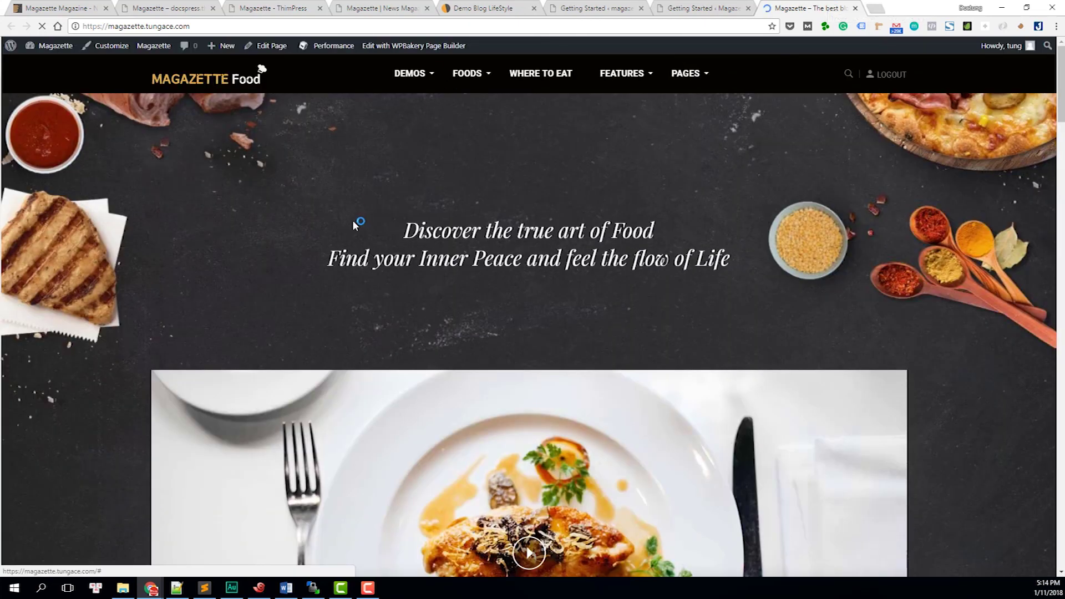
pyautogui.scroll(-5, 355, 244)
pyautogui.scroll(-15, 355, 236)
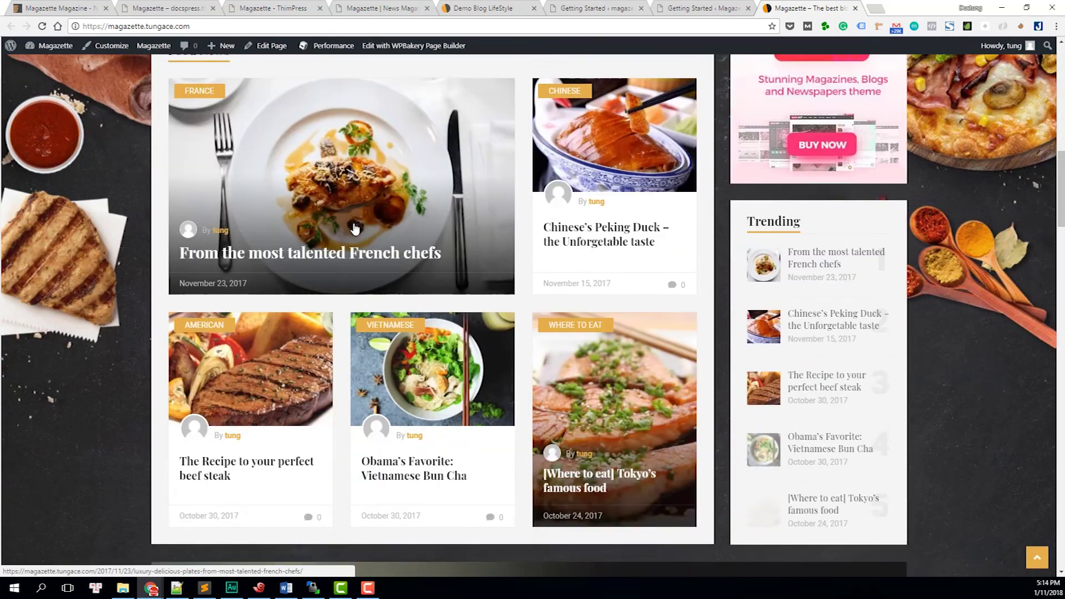
pyautogui.scroll(-15, 358, 222)
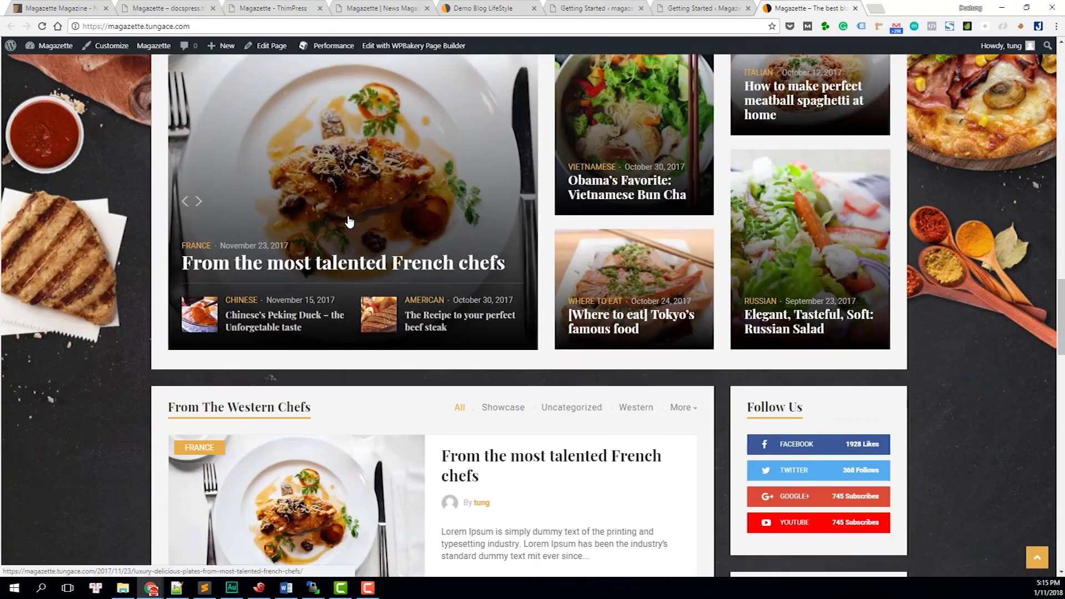
pyautogui.scroll(-15, 349, 220)
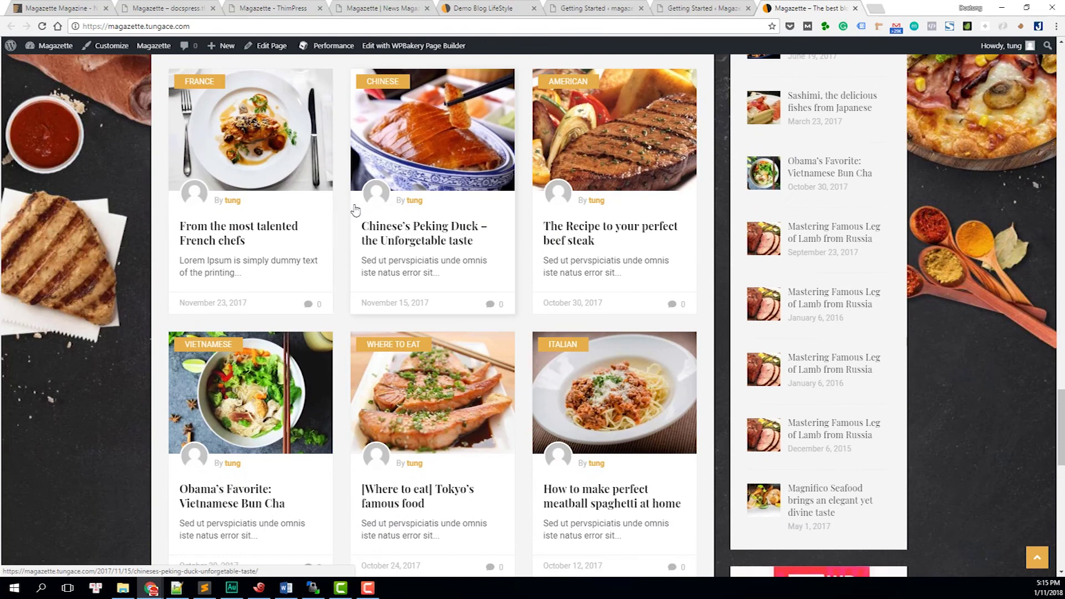
pyautogui.scroll(-3, 335, 232)
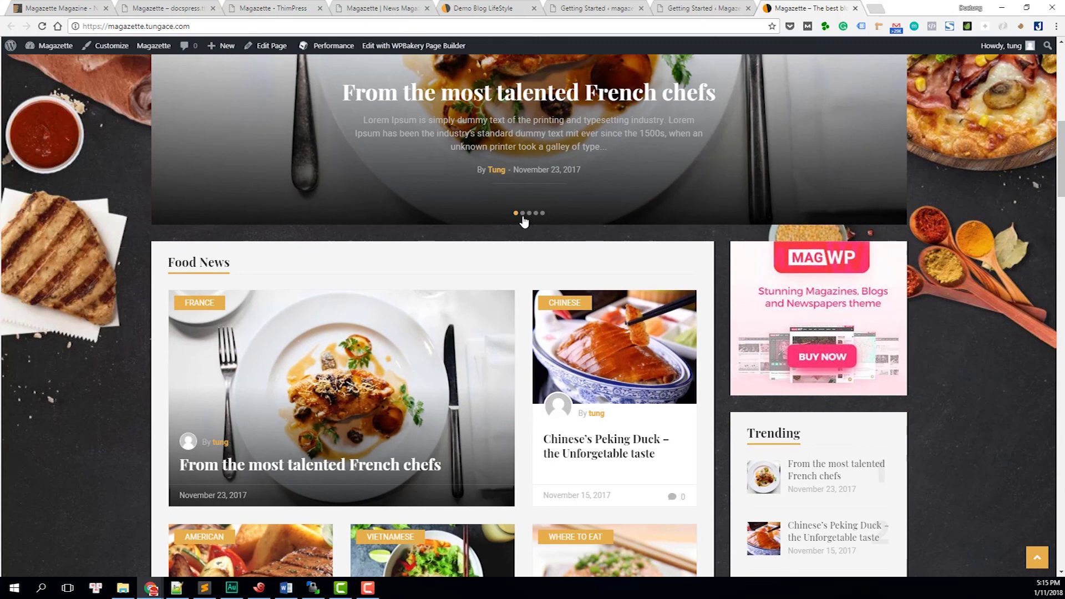
pyautogui.click(523, 214)
pyautogui.click(536, 214)
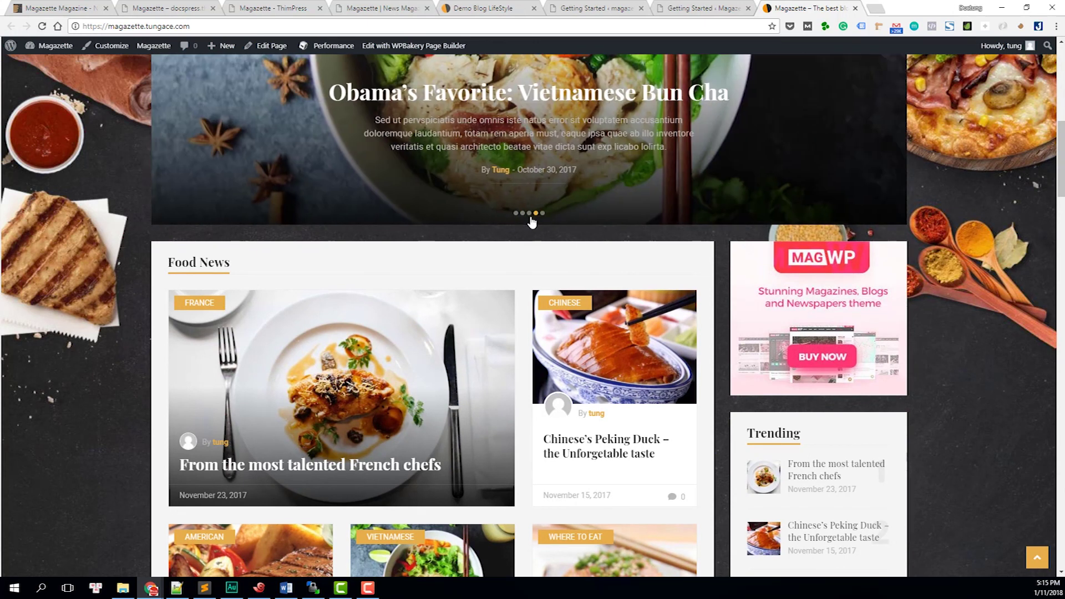